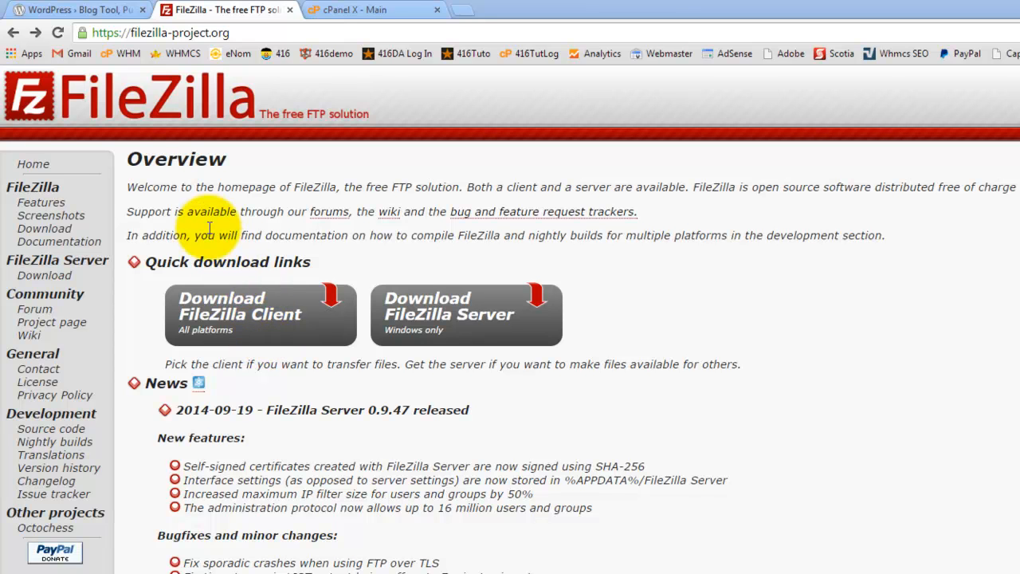
- Switch from the FileZilla page to cPanel and open its MySQL Databases page
{"action": "left_click", "coordinate": [89, 9]}
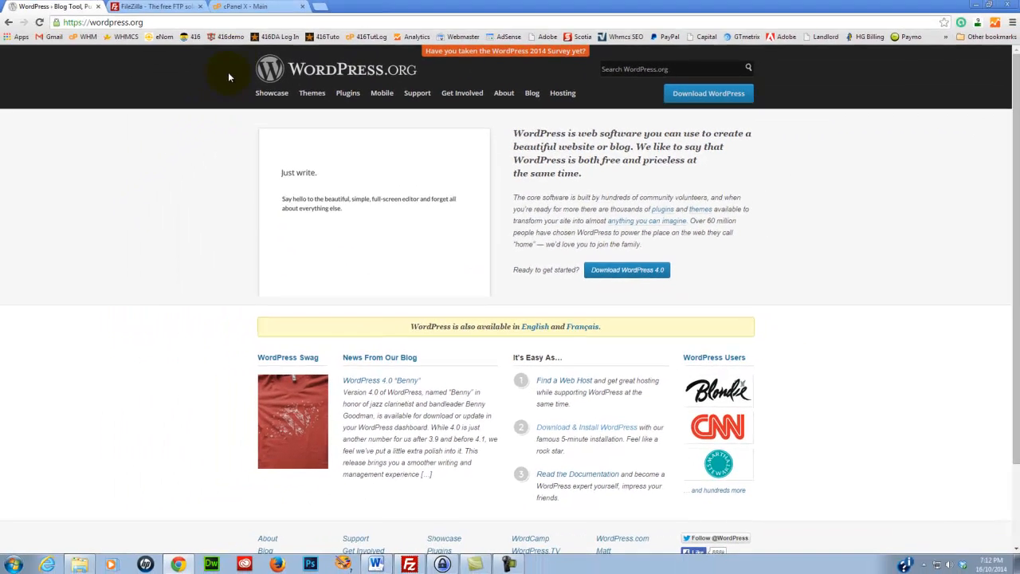
{"action": "left_click", "coordinate": [243, 7]}
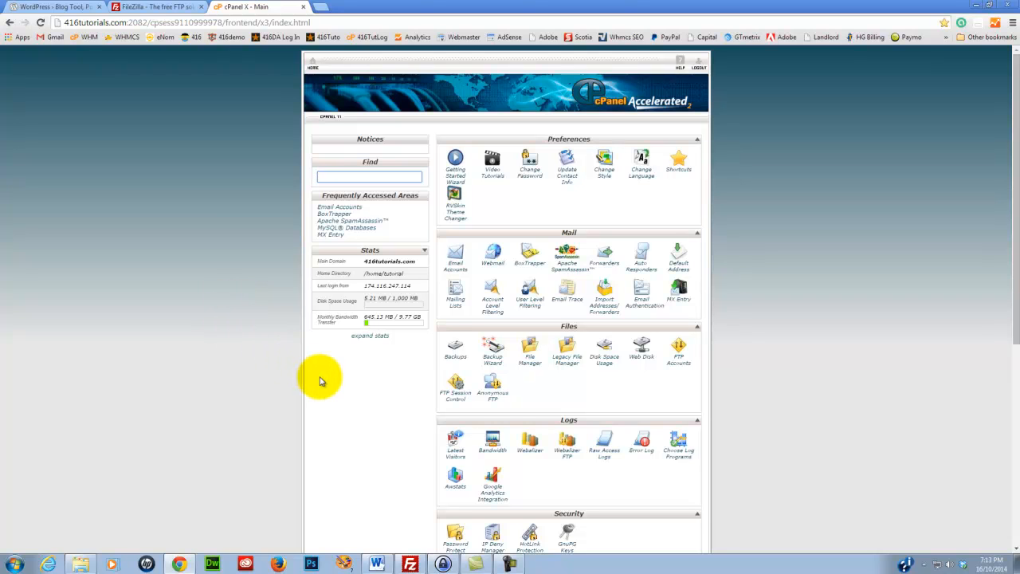
{"action": "scroll", "coordinate": [333, 385], "scroll_direction": "down", "scroll_amount": 5}
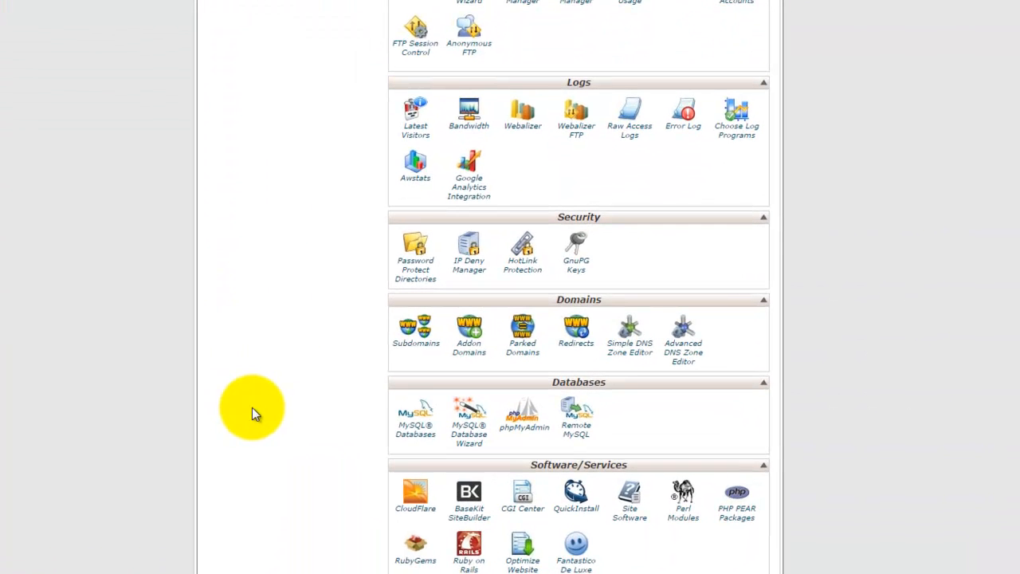
{"action": "left_click", "coordinate": [414, 431]}
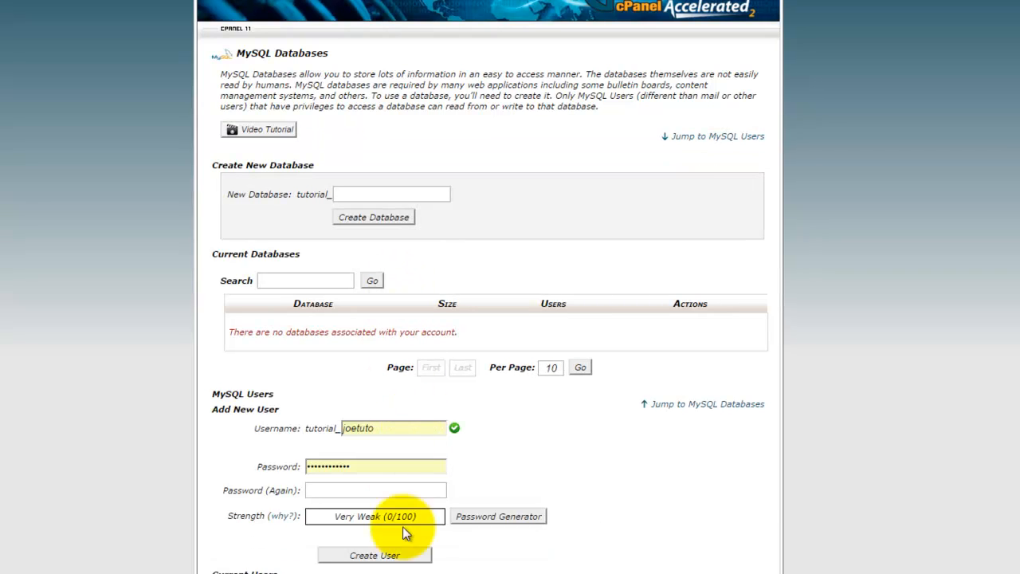
- Copy the database name tutorial_416demo from the Word notes and paste it as the new database name in cPanel
{"action": "left_click", "coordinate": [478, 572]}
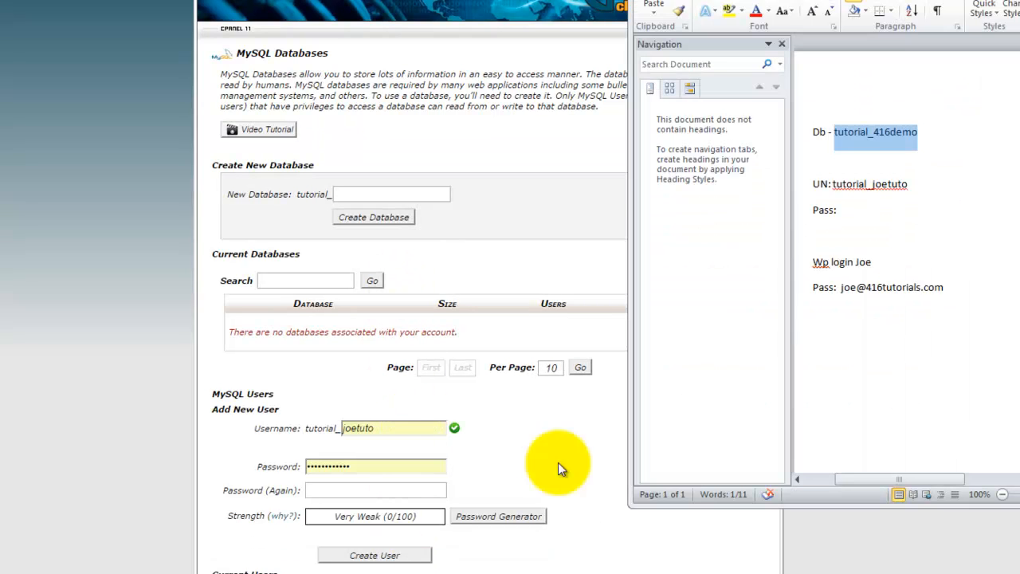
{"action": "right_click", "coordinate": [861, 144]}
{"action": "left_click", "coordinate": [891, 165]}
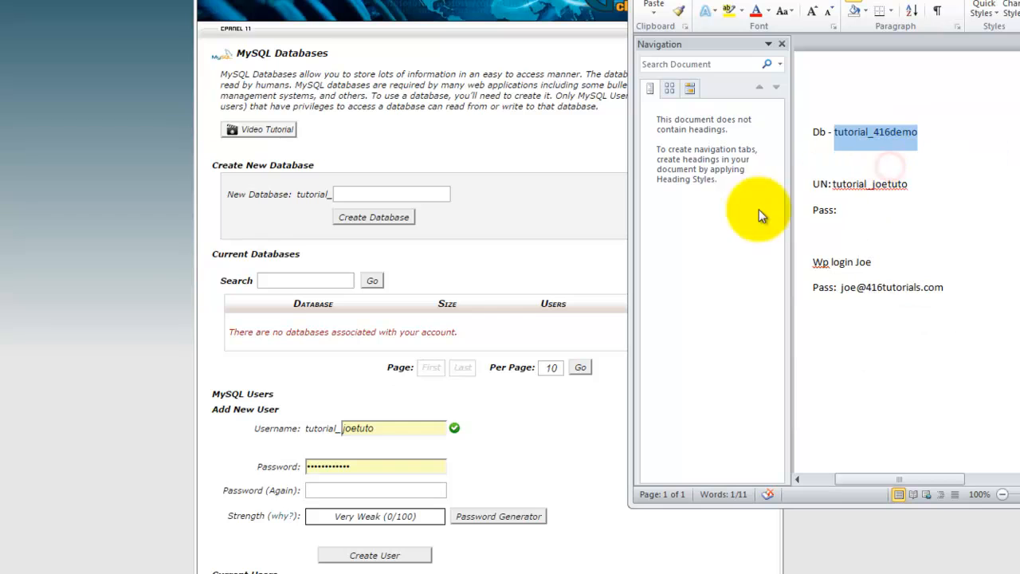
{"action": "left_click", "coordinate": [344, 194]}
{"action": "right_click", "coordinate": [347, 193]}
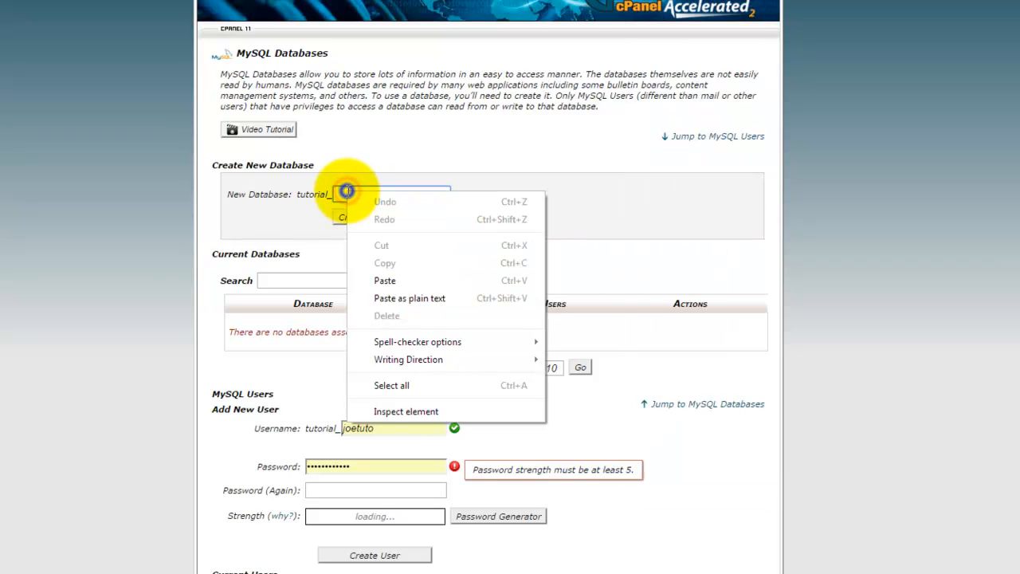
{"action": "left_click", "coordinate": [386, 281]}
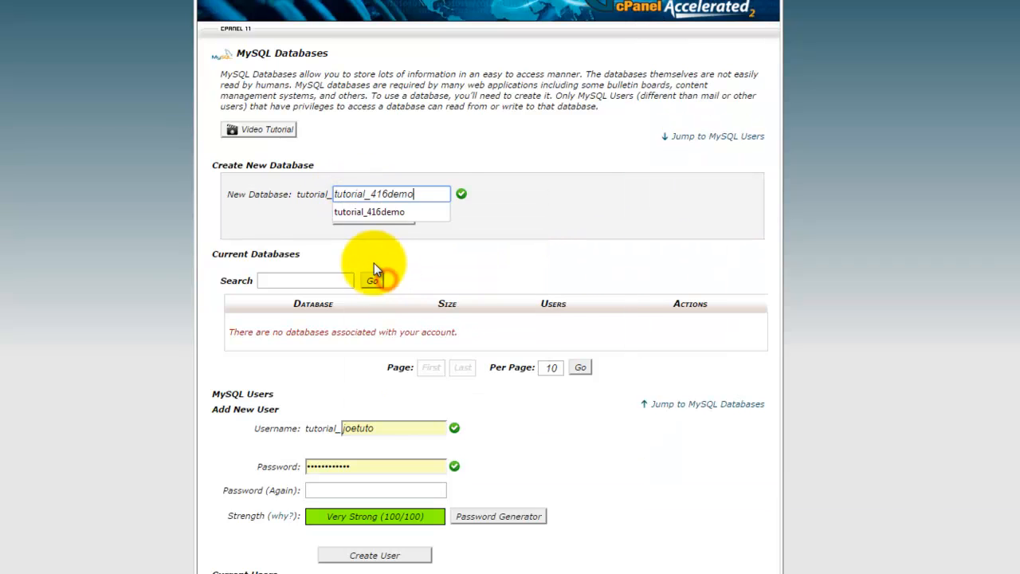
- Create the MySQL database with the entered name and return to the MySQL Databases page
{"action": "left_click", "coordinate": [296, 218]}
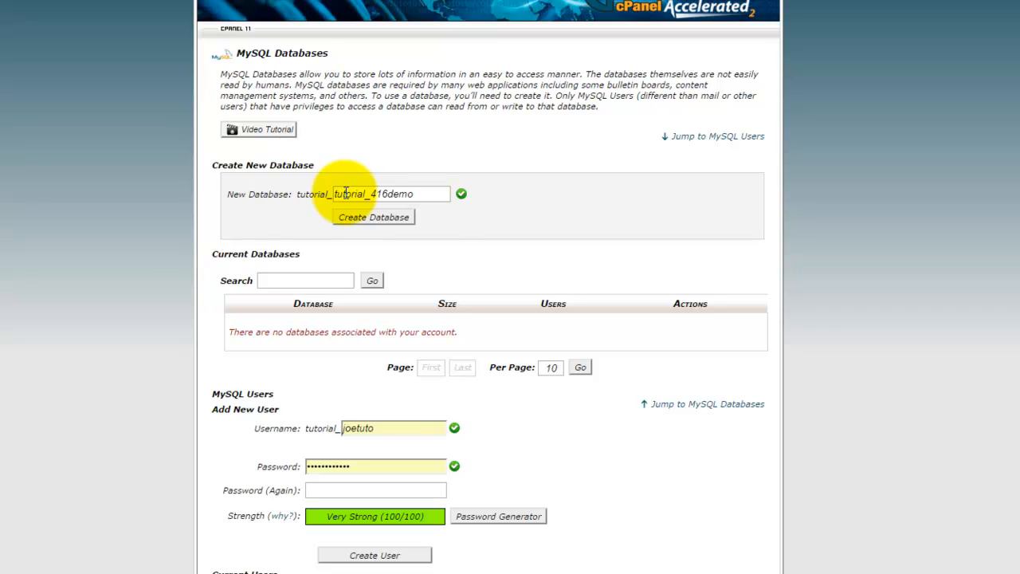
{"action": "left_click", "coordinate": [353, 220]}
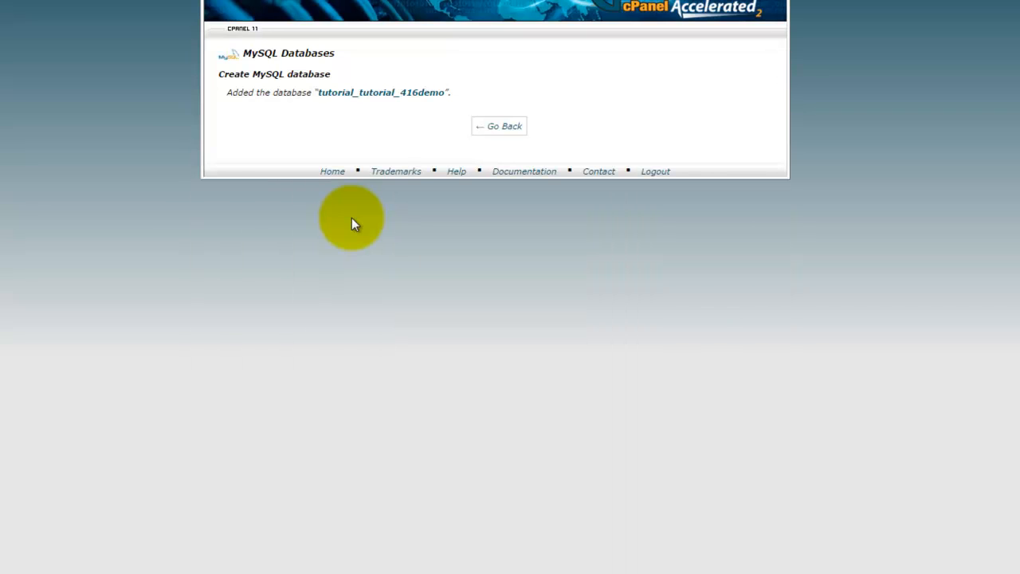
{"action": "left_click", "coordinate": [488, 128]}
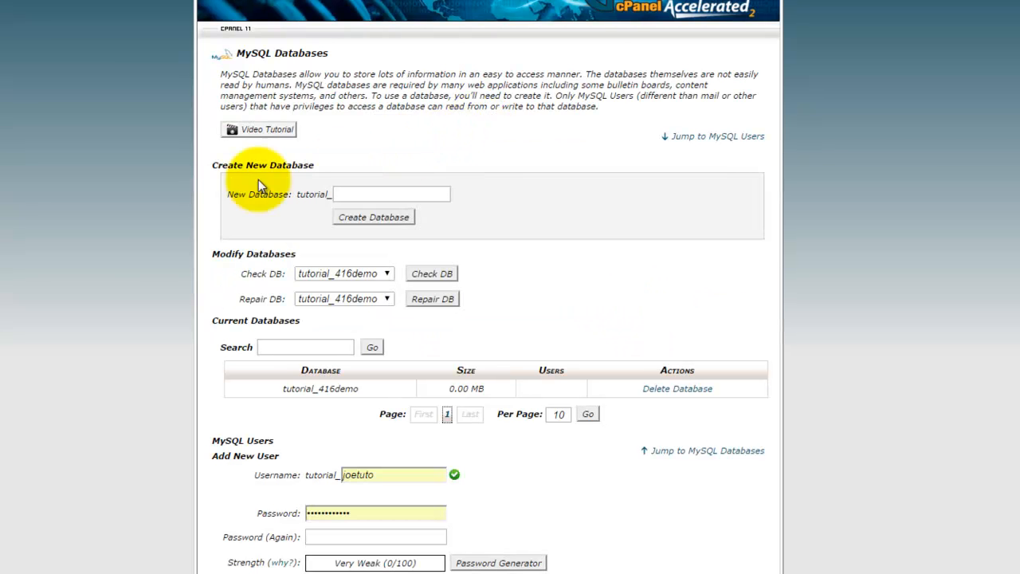
- Open the Password Generator for the new MySQL user and copy the generated password
{"action": "scroll", "coordinate": [140, 224], "scroll_direction": "down", "scroll_amount": 3}
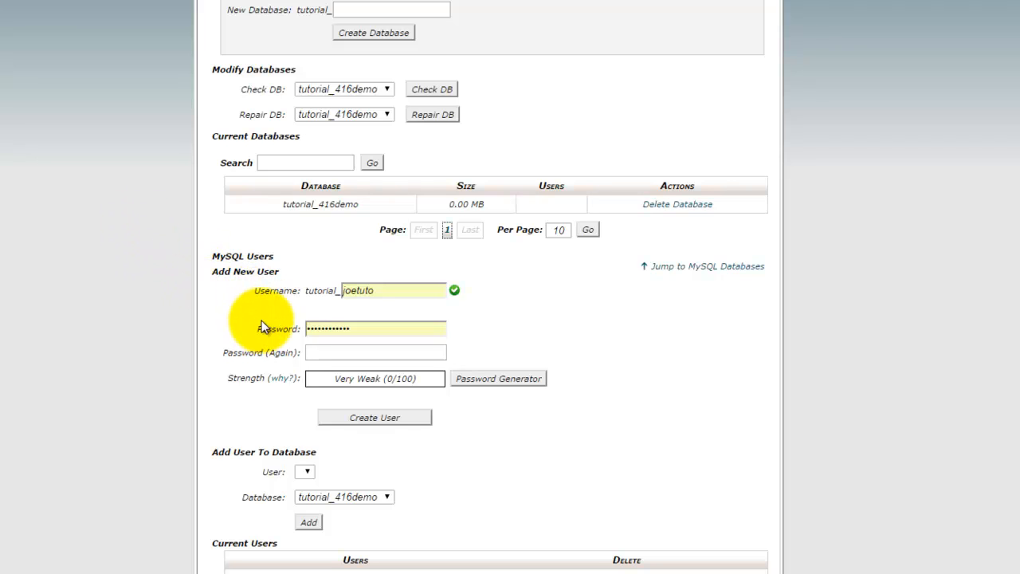
{"action": "key", "text": "alt+Tab"}
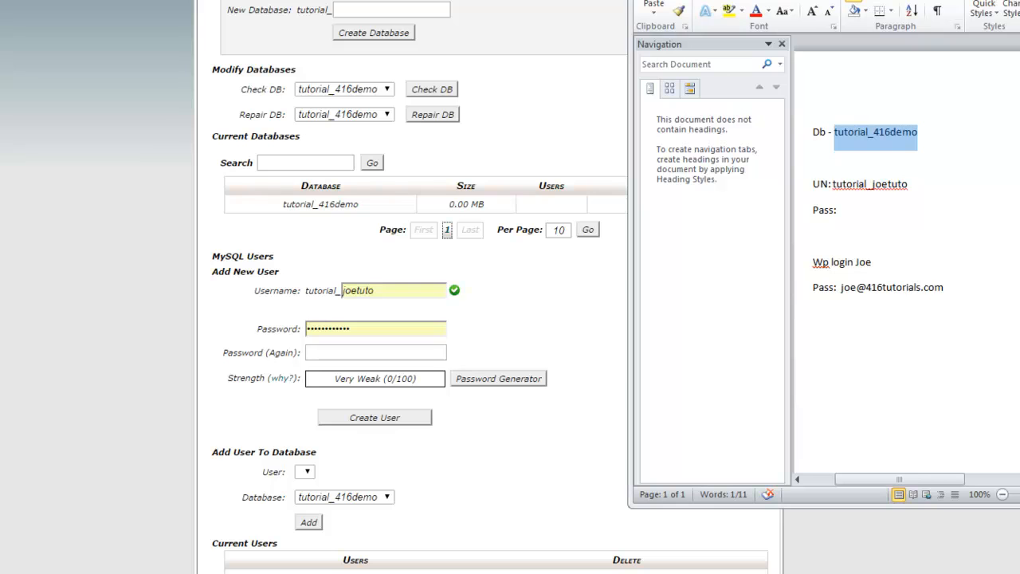
{"action": "left_click_drag", "start_coordinate": [358, 325], "coordinate": [283, 325]}
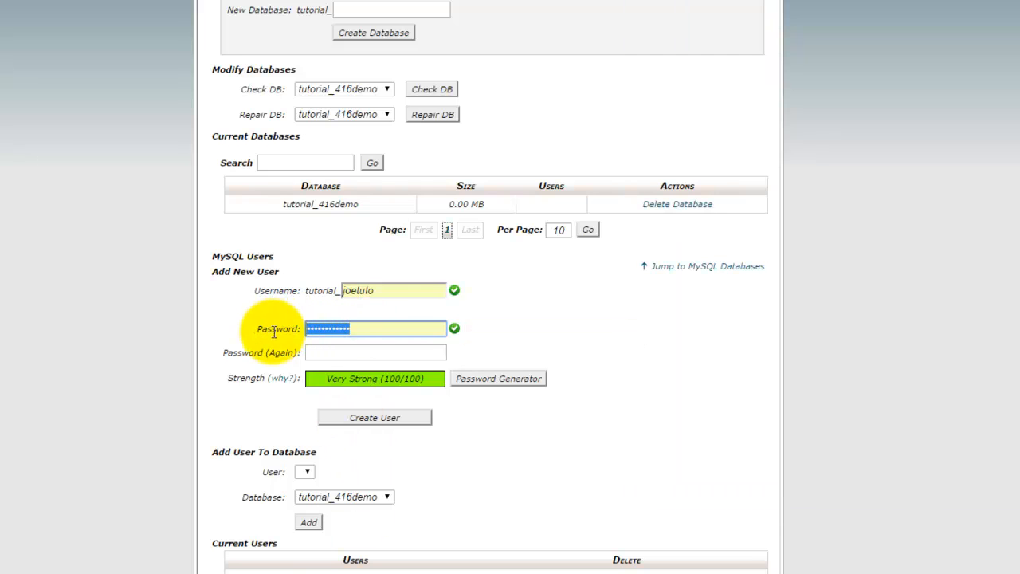
{"action": "left_click", "coordinate": [490, 378]}
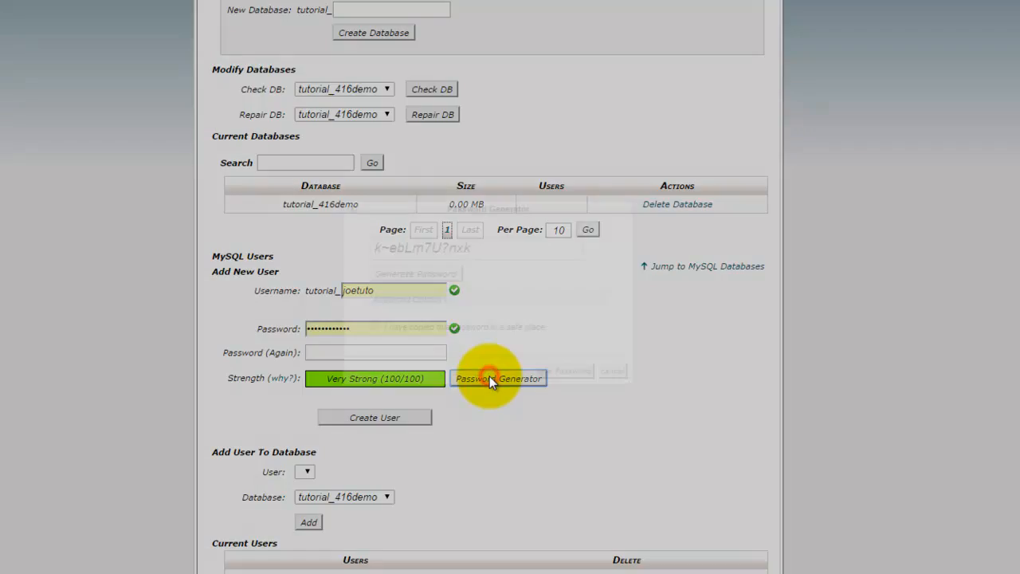
{"action": "left_click_drag", "start_coordinate": [479, 248], "coordinate": [346, 250]}
{"action": "right_click", "coordinate": [399, 249]}
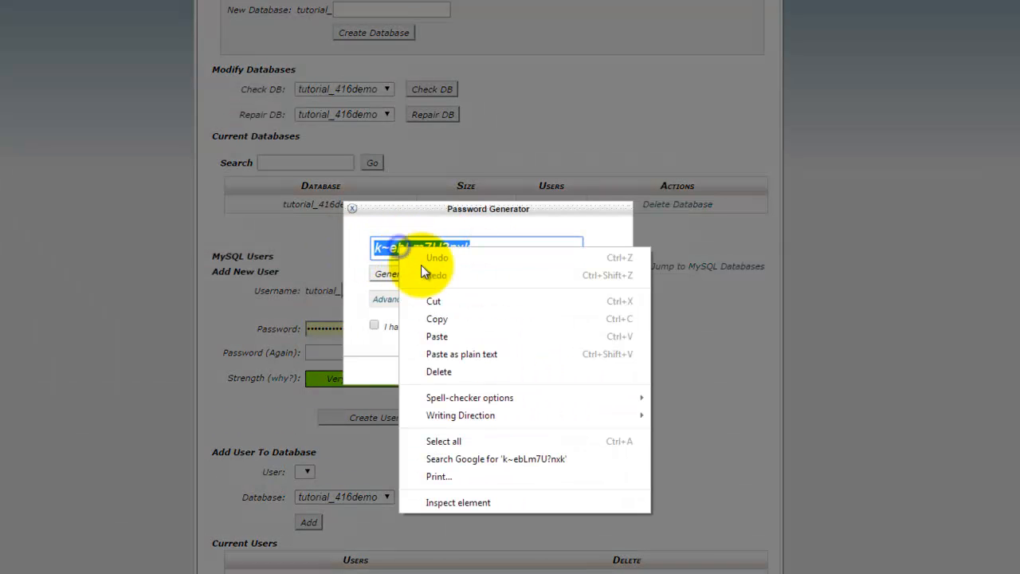
{"action": "left_click", "coordinate": [433, 320]}
- Paste the generated database password after the first Pass label in the Word notes
{"action": "left_click", "coordinate": [321, 573]}
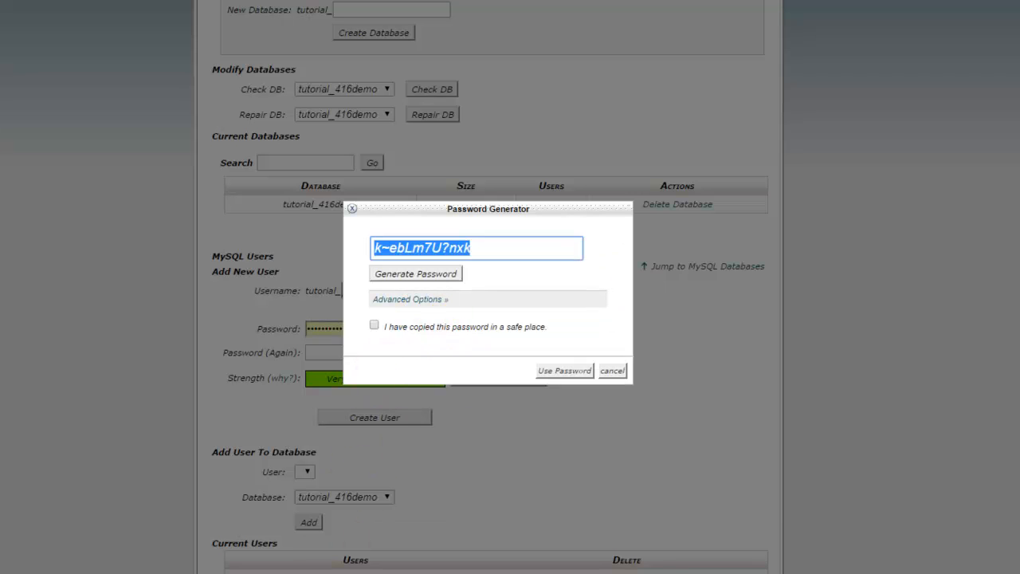
{"action": "left_click", "coordinate": [847, 211]}
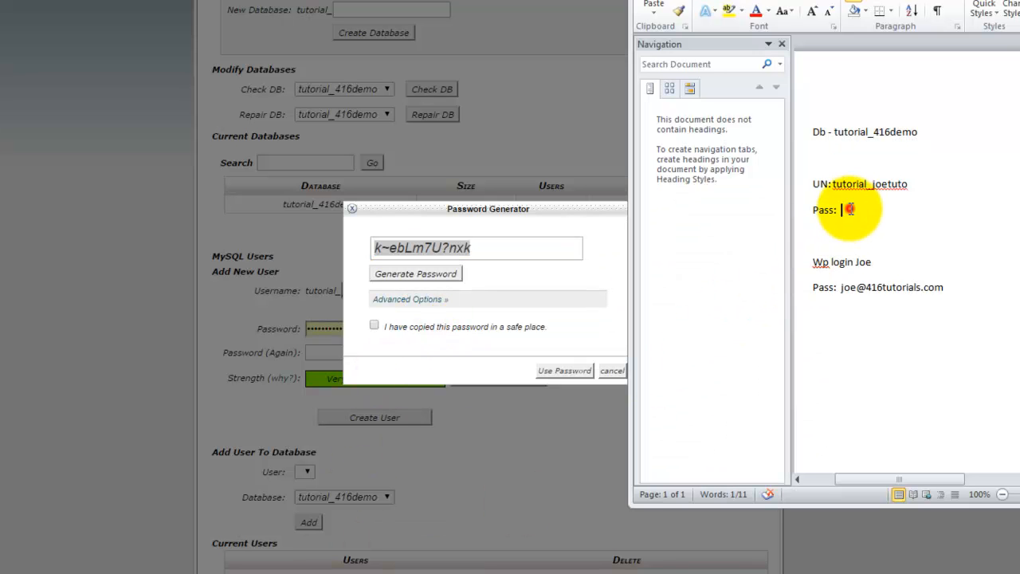
{"action": "right_click", "coordinate": [850, 210]}
{"action": "left_click", "coordinate": [882, 270]}
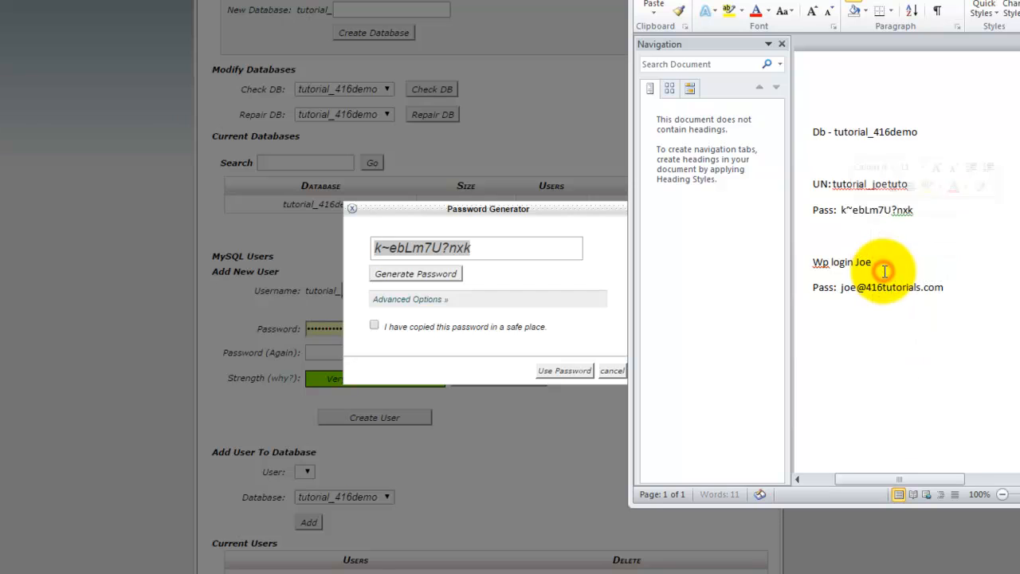
- Mark the generated password as safely copied, use it to create the MySQL user, and return to the MySQL Databases page
{"action": "left_click", "coordinate": [374, 326]}
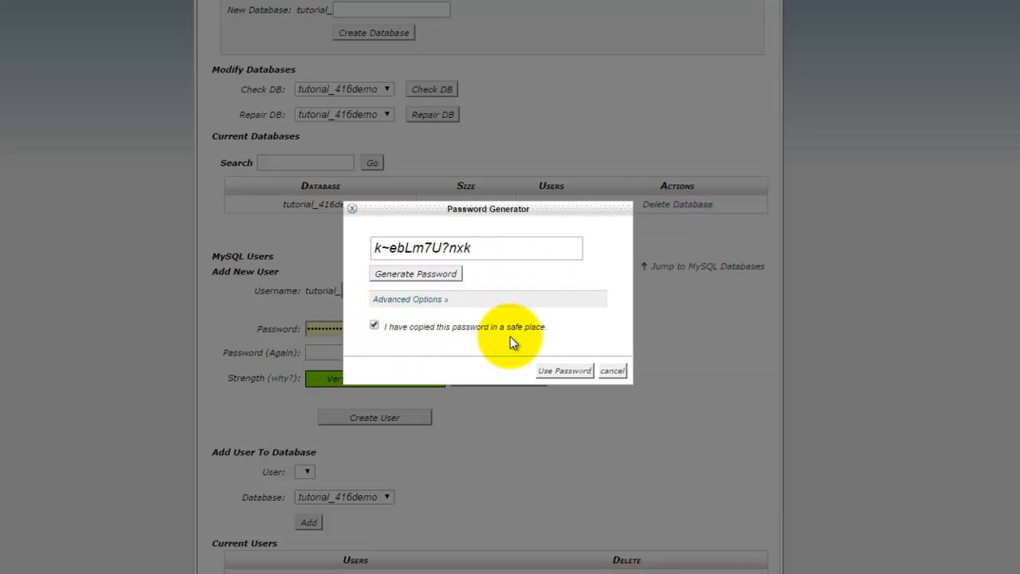
{"action": "left_click", "coordinate": [552, 372]}
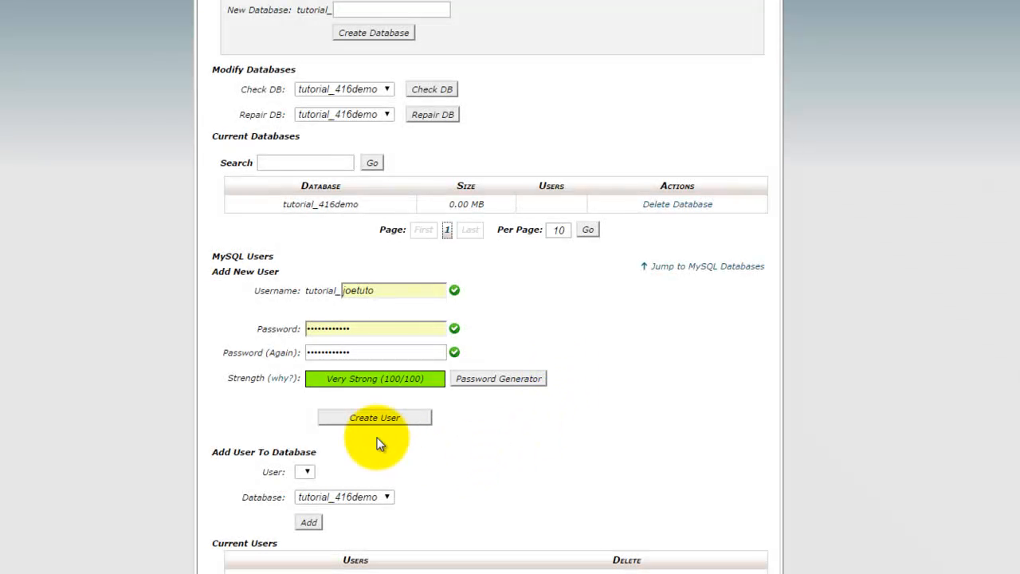
{"action": "left_click", "coordinate": [358, 421]}
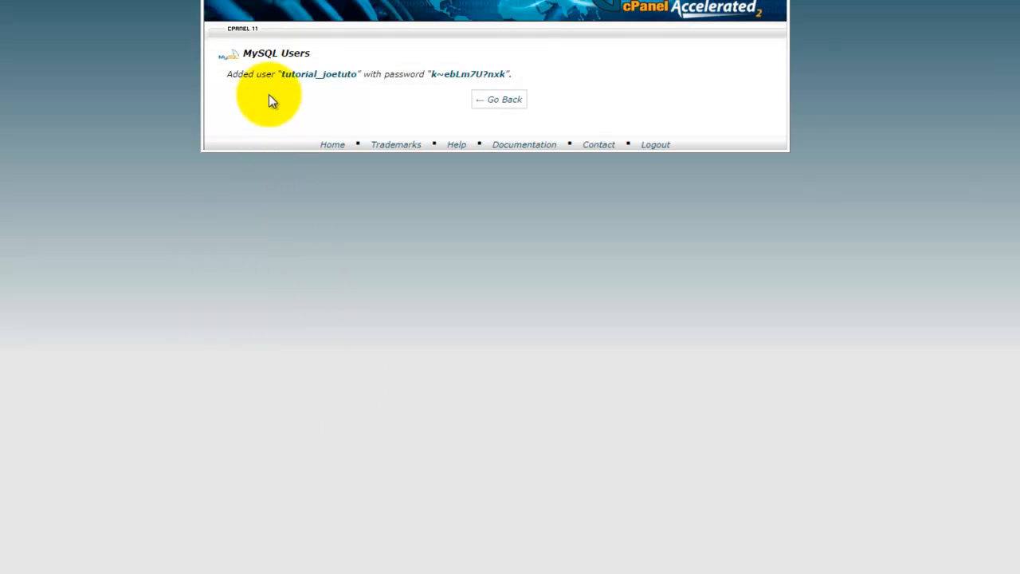
{"action": "left_click", "coordinate": [502, 104]}
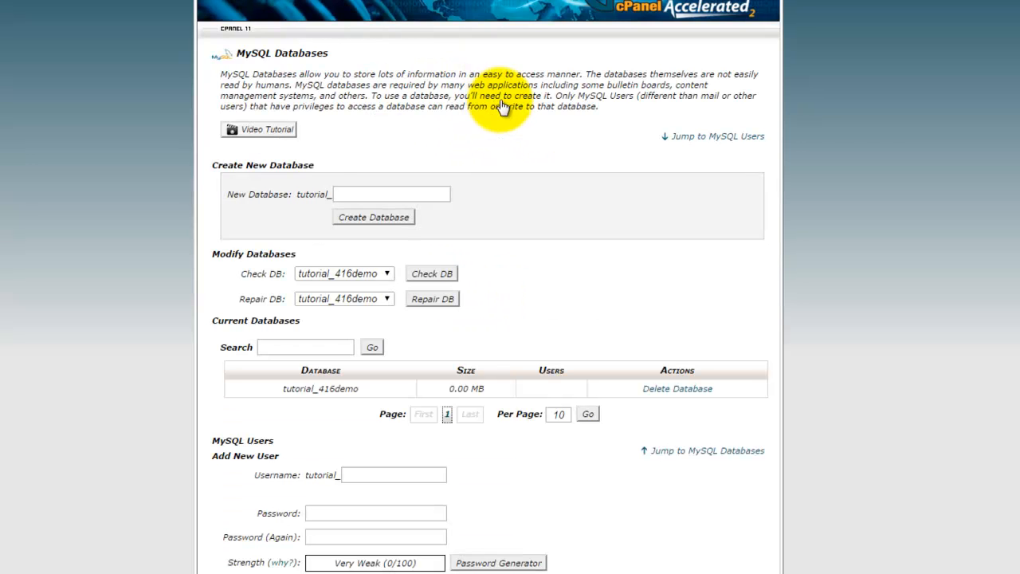
- Add the new MySQL user to the database tutorial_416demo with ALL PRIVILEGES and return to the MySQL Databases page
{"action": "scroll", "coordinate": [114, 268], "scroll_direction": "down", "scroll_amount": 1}
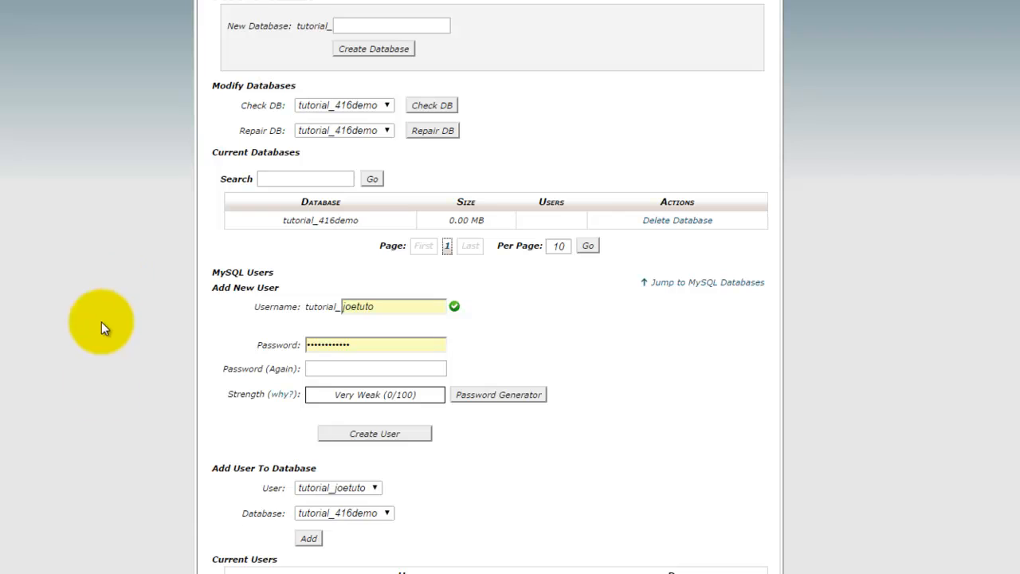
{"action": "left_click", "coordinate": [309, 540]}
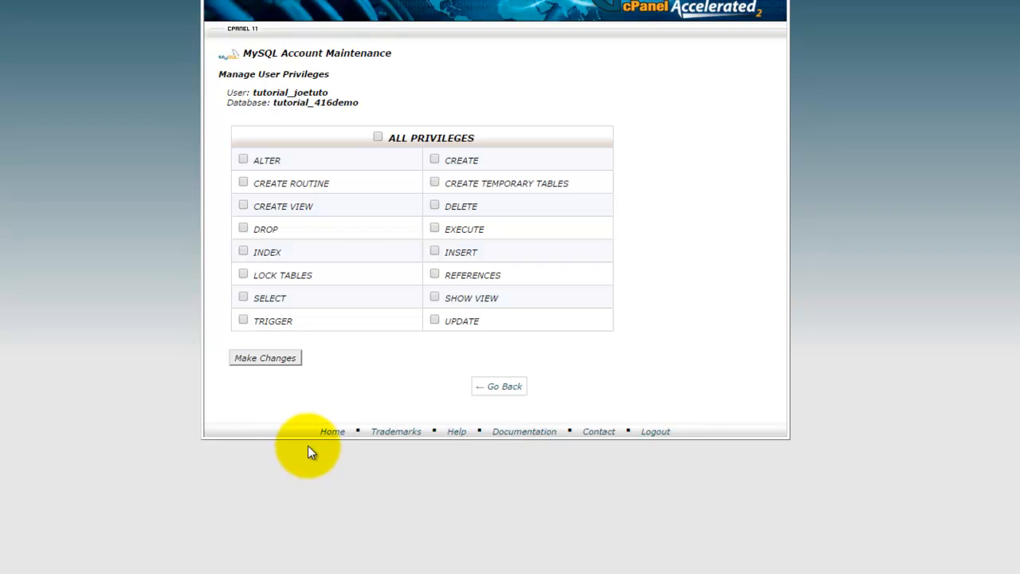
{"action": "left_click", "coordinate": [378, 138]}
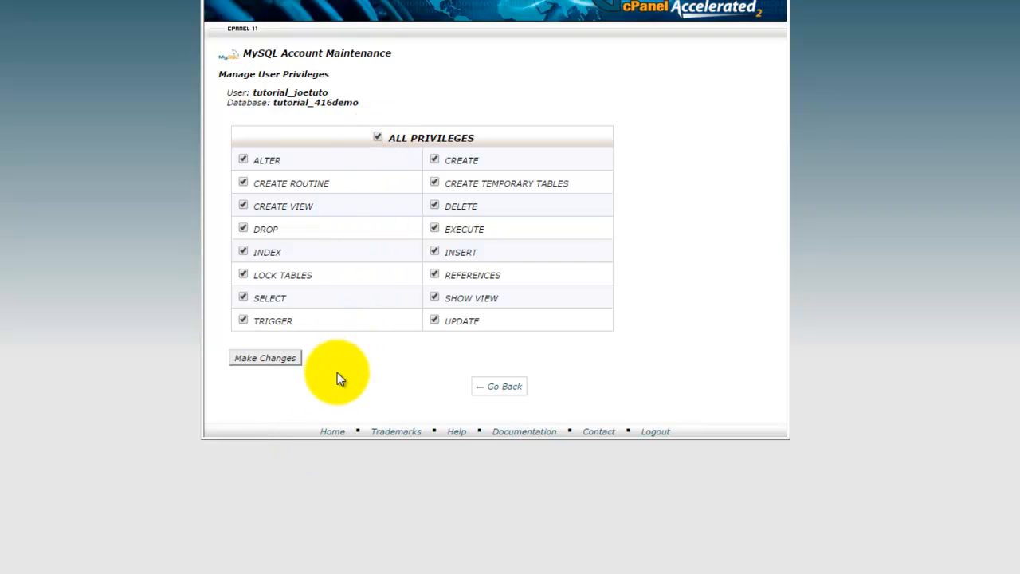
{"action": "left_click", "coordinate": [266, 360]}
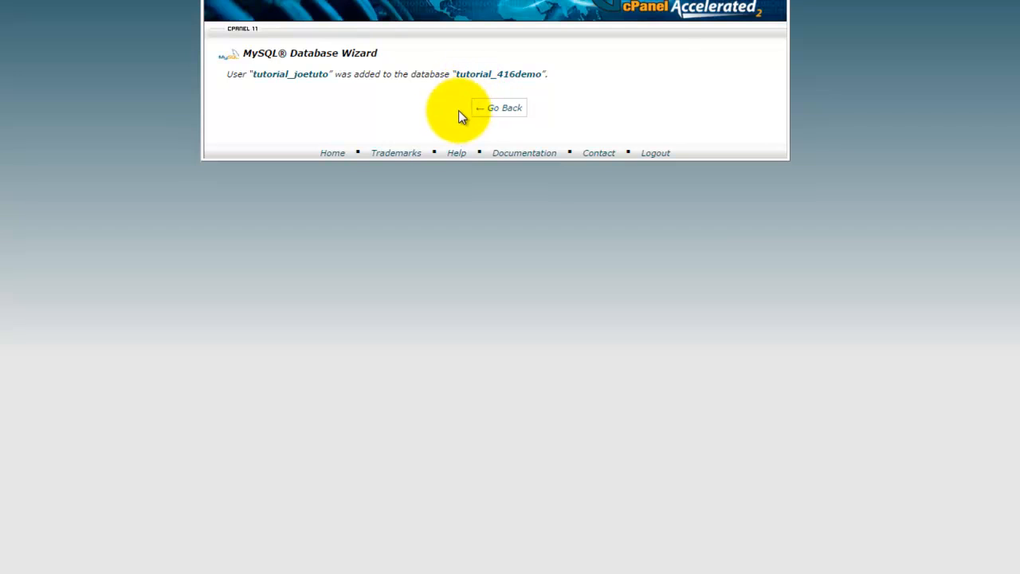
{"action": "left_click", "coordinate": [493, 111]}
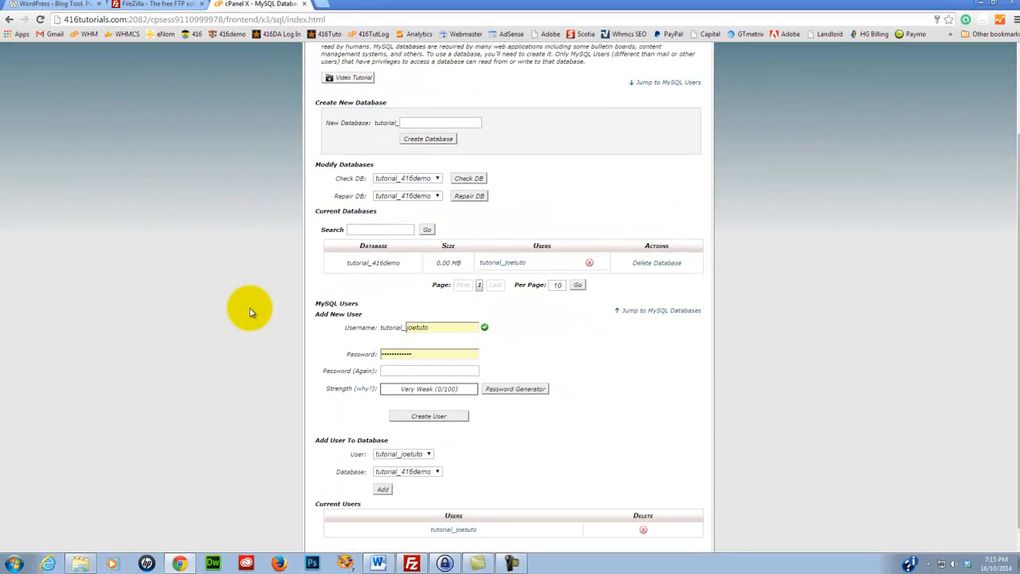
- Open the Downloads folder in Windows Explorer and locate the wordpress-4.0 zip archive
{"action": "scroll", "coordinate": [251, 308], "scroll_direction": "down", "scroll_amount": 1}
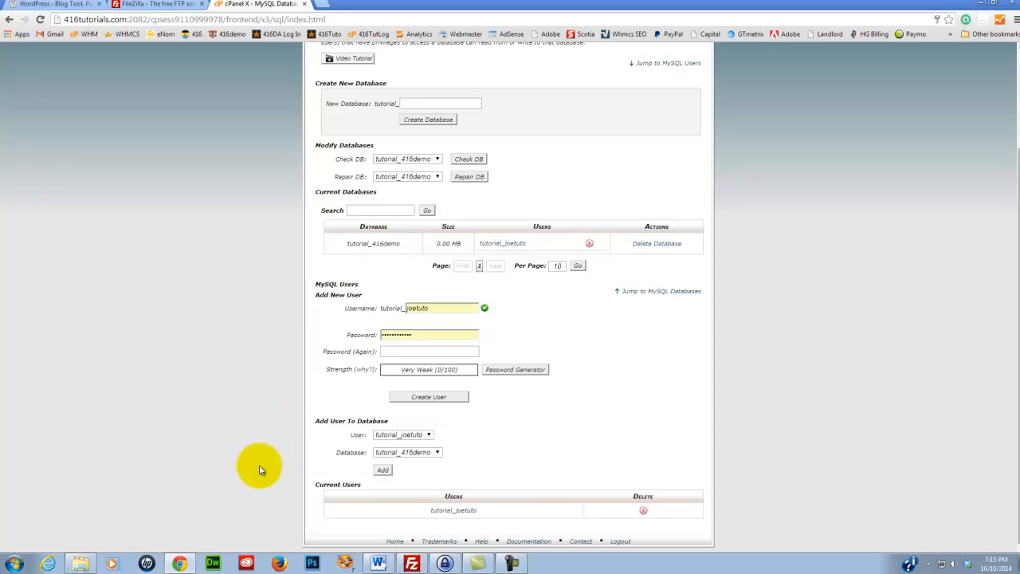
{"action": "left_click", "coordinate": [79, 564]}
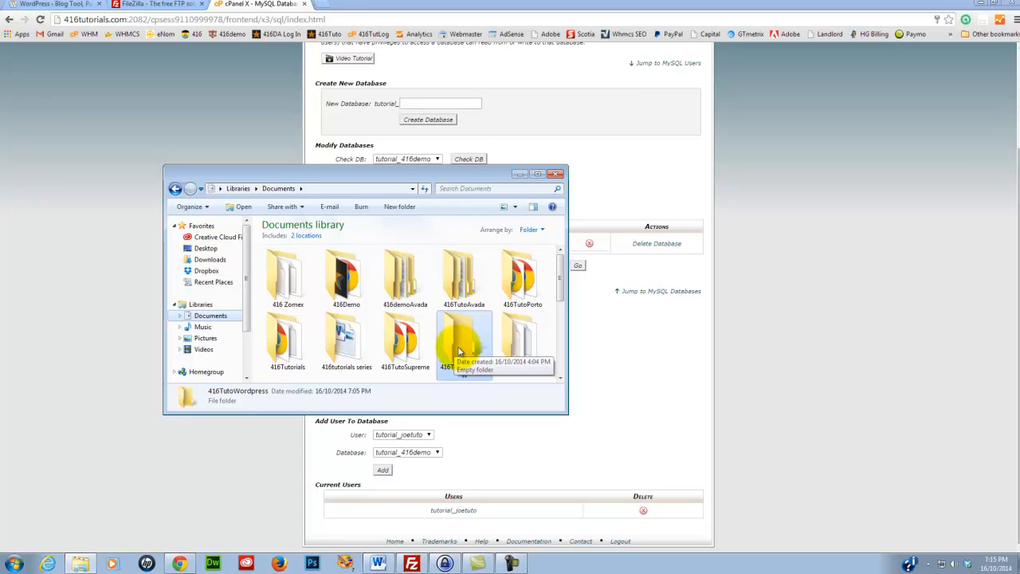
{"action": "left_click", "coordinate": [209, 260]}
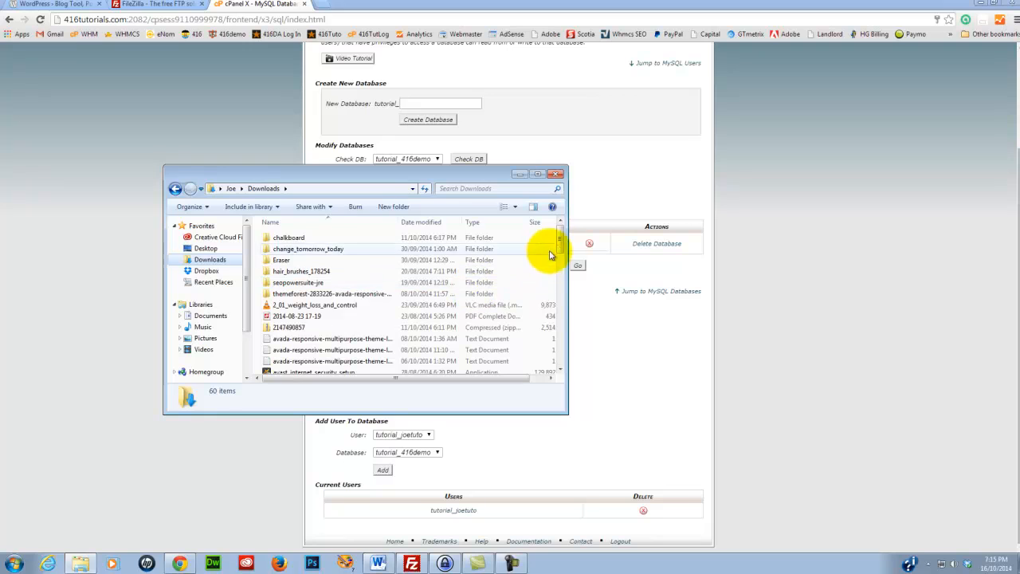
{"action": "left_click_drag", "start_coordinate": [561, 239], "coordinate": [563, 363]}
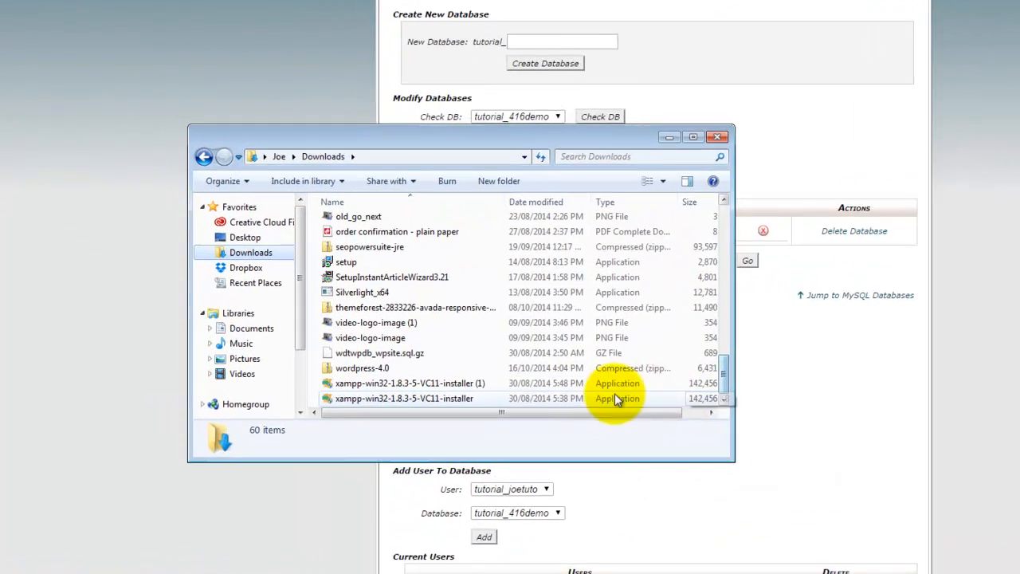
- Extract the wordpress-4.0 zip archive into the 416TutoWordpress folder under My Documents
{"action": "left_click", "coordinate": [367, 372]}
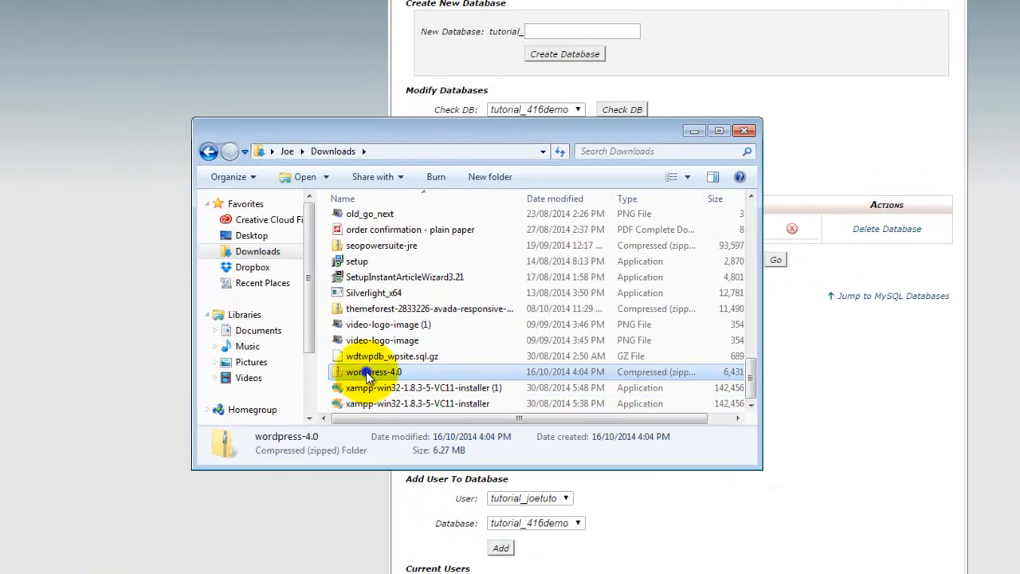
{"action": "right_click", "coordinate": [366, 373]}
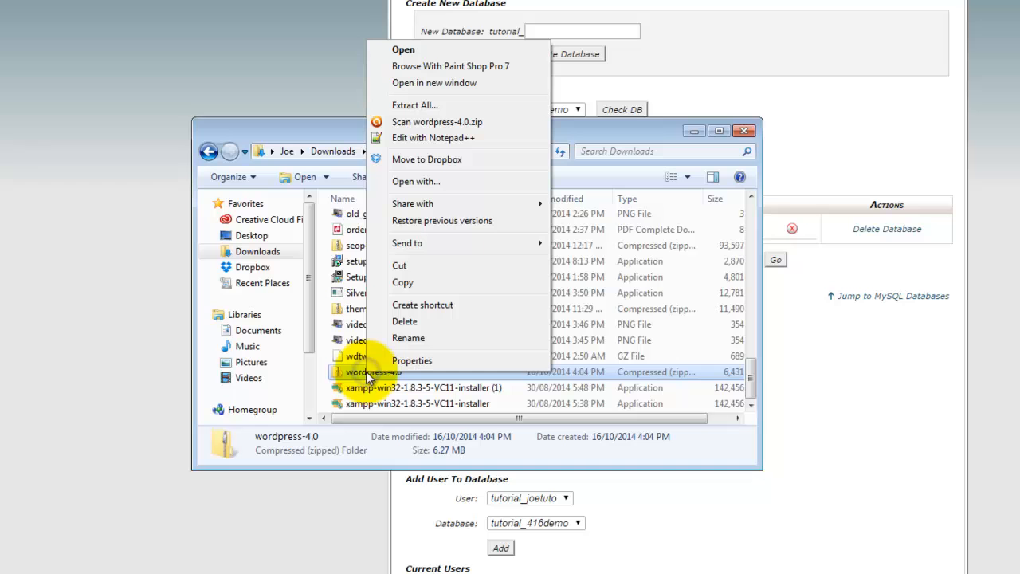
{"action": "left_click", "coordinate": [415, 105]}
{"action": "left_click", "coordinate": [722, 205]}
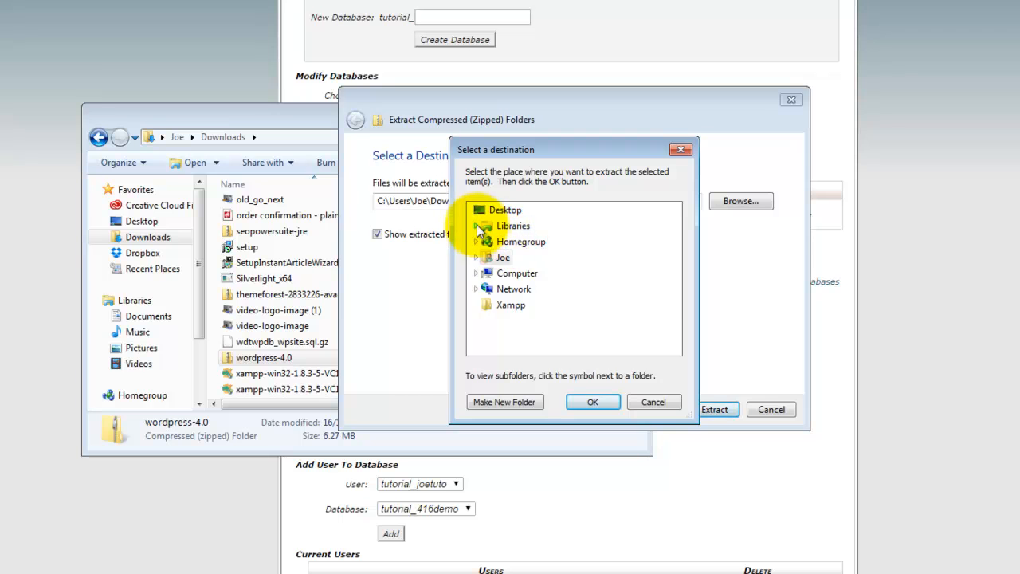
{"action": "left_click", "coordinate": [477, 226]}
{"action": "left_click", "coordinate": [495, 242]}
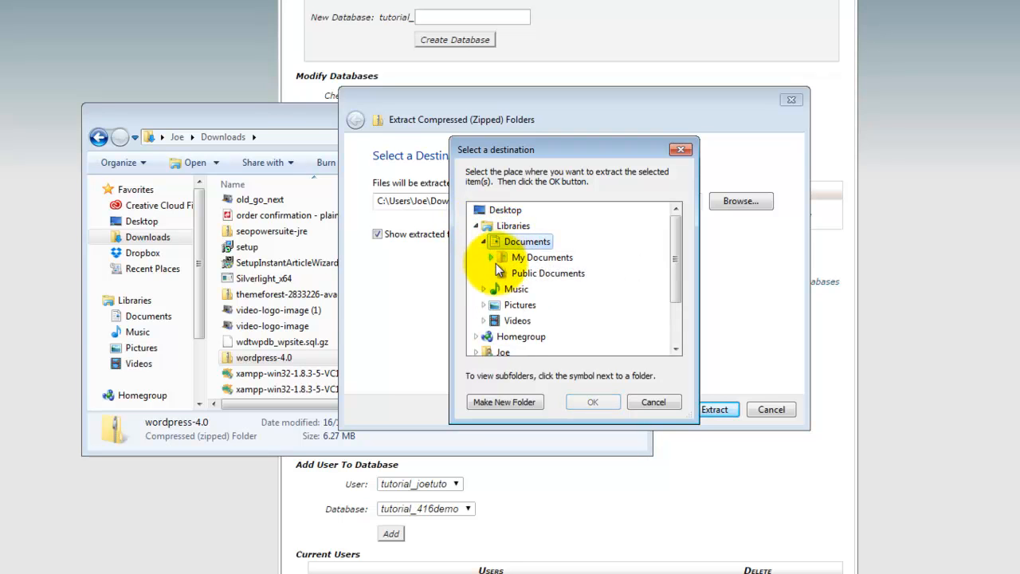
{"action": "double_click", "coordinate": [496, 257]}
{"action": "scroll", "coordinate": [494, 285], "scroll_direction": "down", "scroll_amount": 1}
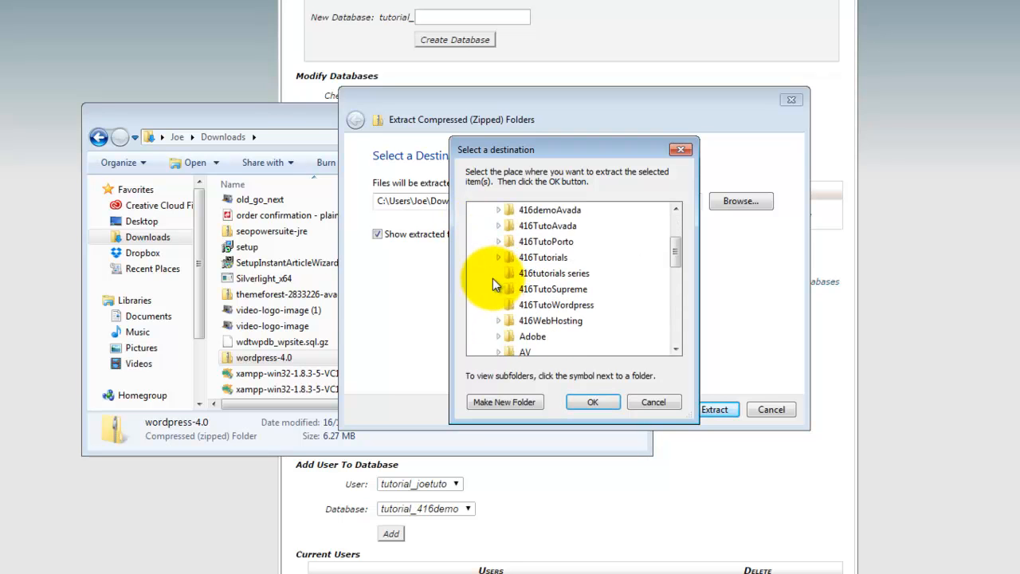
{"action": "left_click", "coordinate": [508, 304]}
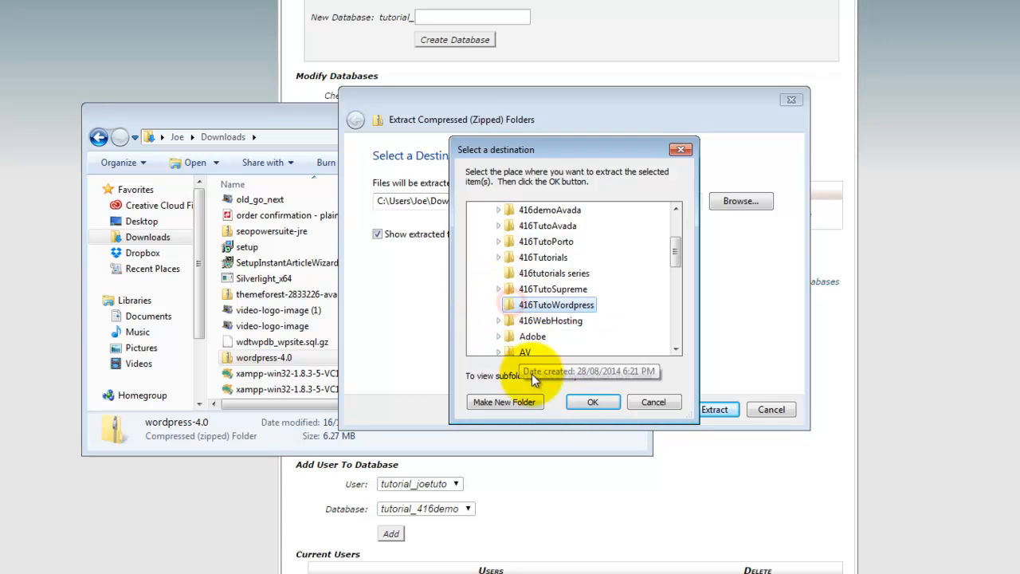
{"action": "left_click", "coordinate": [588, 402]}
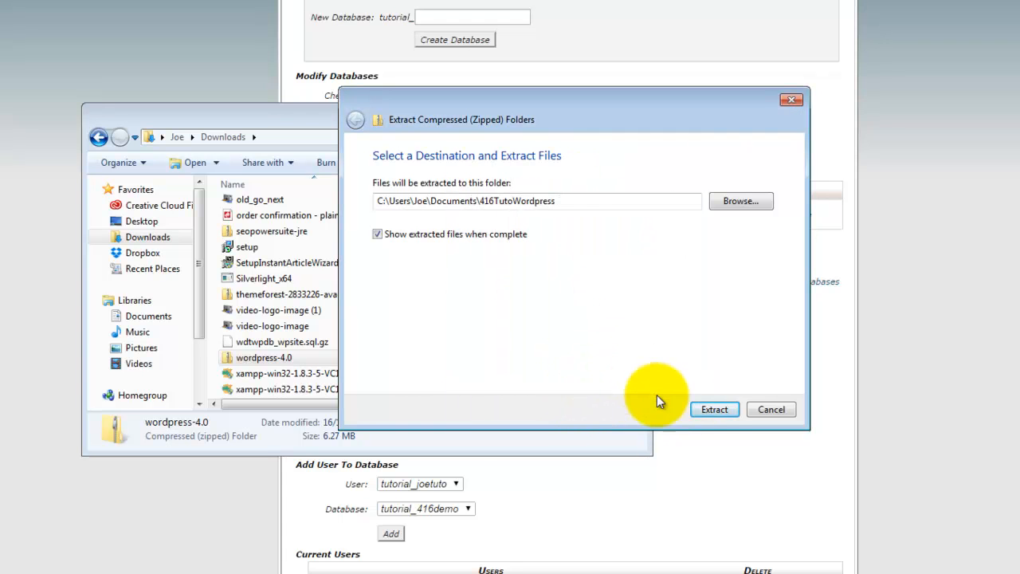
{"action": "left_click", "coordinate": [707, 408]}
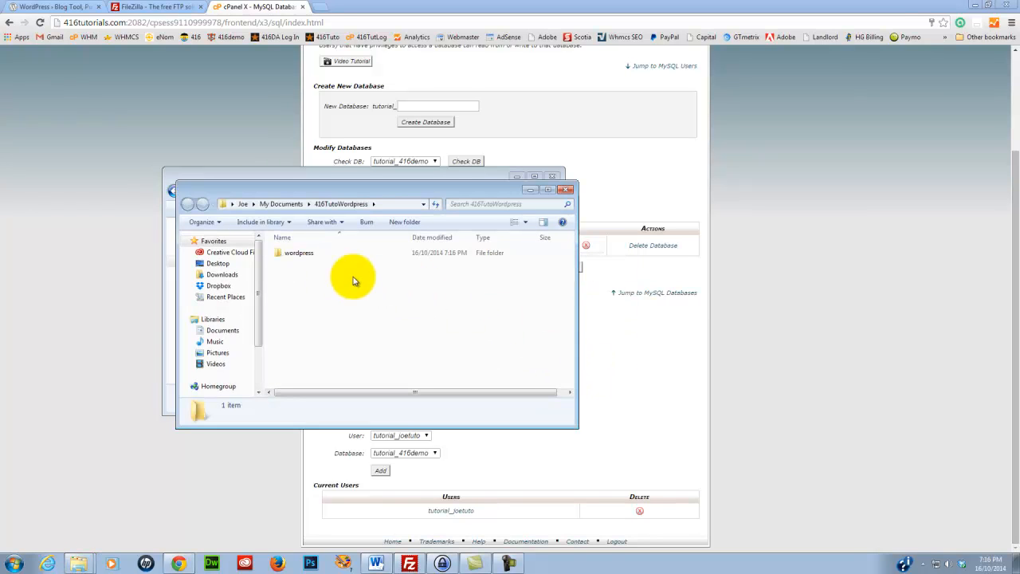
- Close both Explorer windows, switch to FileZilla, and connect to ftp.416tutorials.com with the login details already filled in
{"action": "left_click", "coordinate": [566, 189]}
{"action": "left_click", "coordinate": [552, 177]}
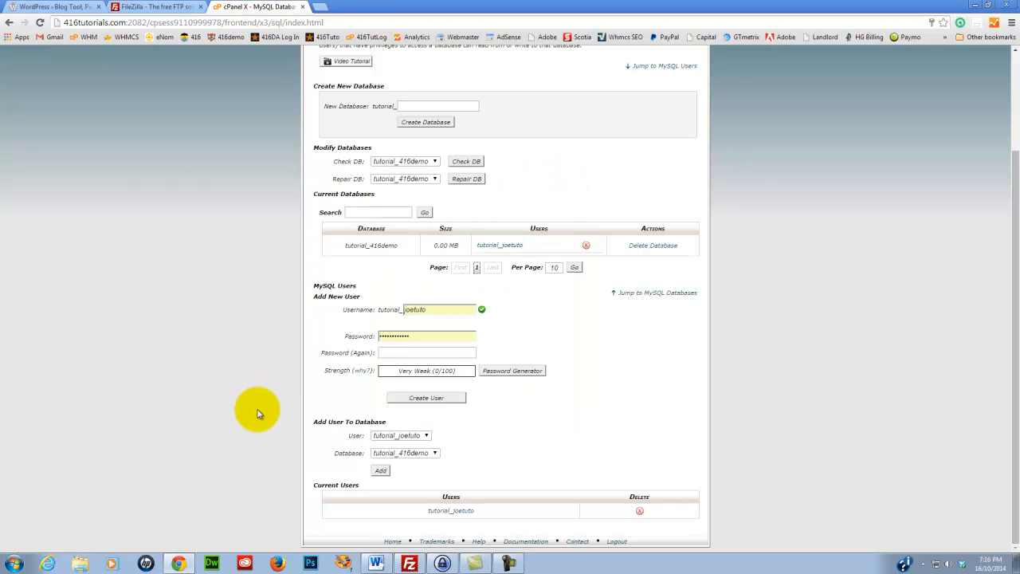
{"action": "left_click", "coordinate": [411, 564]}
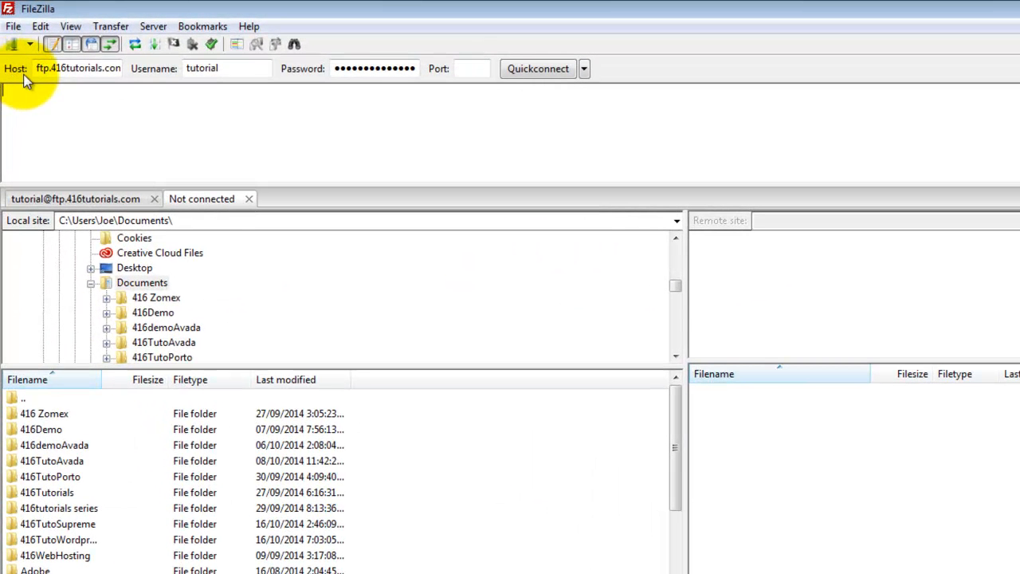
{"action": "mouse_move", "coordinate": [50, 77]}
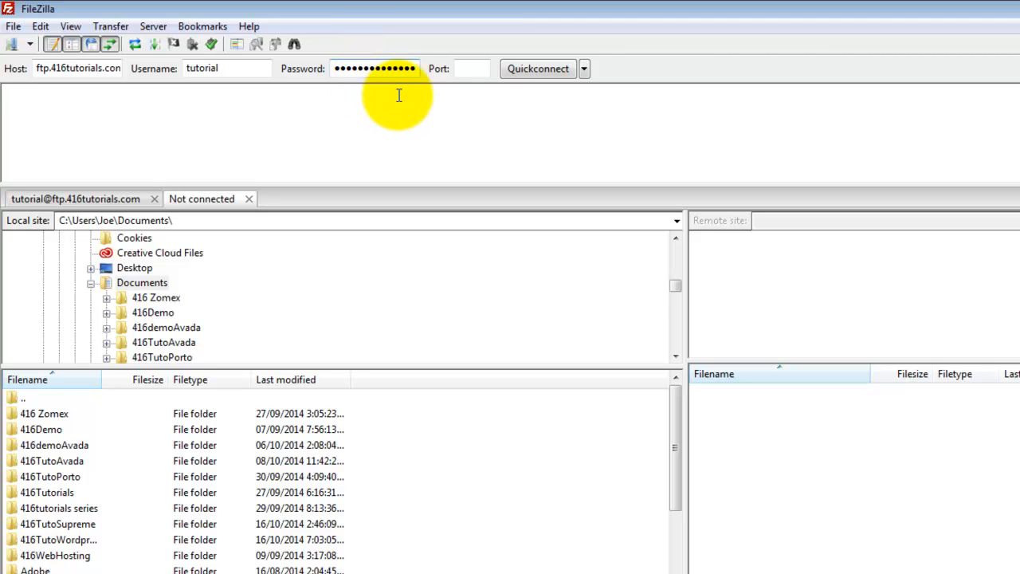
{"action": "left_click", "coordinate": [522, 69]}
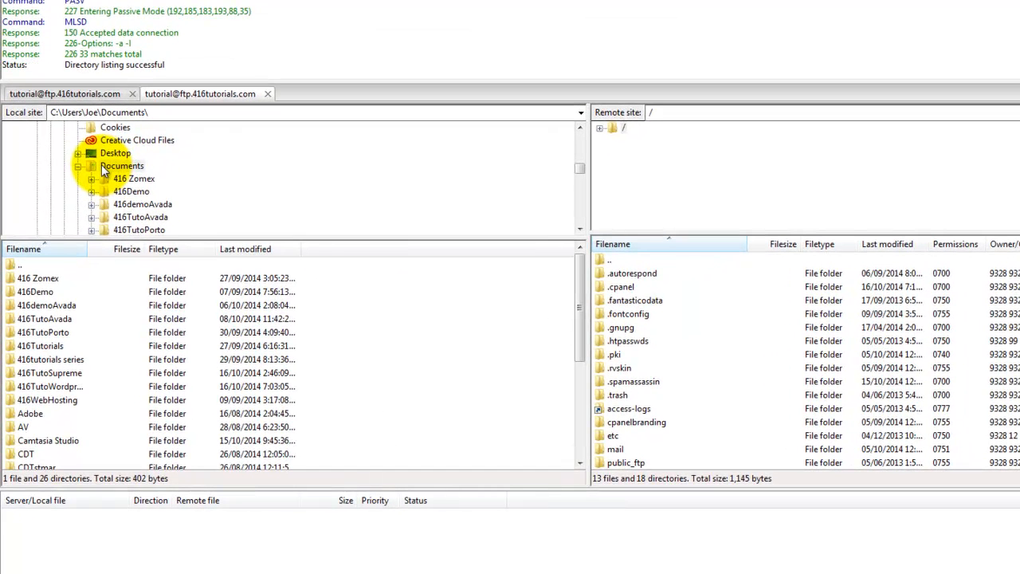
- Open the local folder Documents\416TutoWordpress\wordpress and the remote folder public_html
{"action": "left_click", "coordinate": [120, 166]}
{"action": "scroll", "coordinate": [100, 168], "scroll_direction": "down", "scroll_amount": 2}
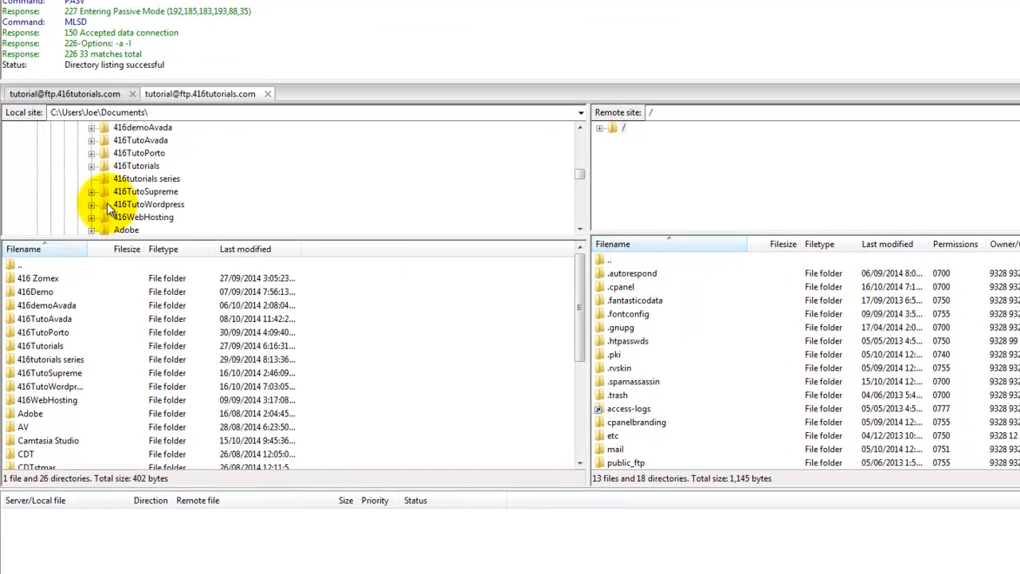
{"action": "left_click", "coordinate": [105, 203]}
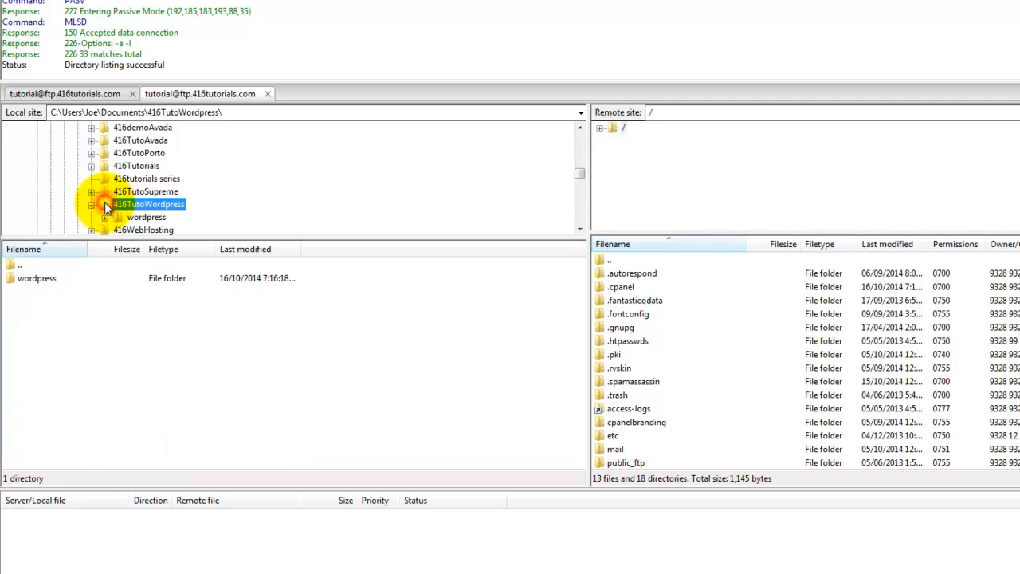
{"action": "double_click", "coordinate": [28, 279]}
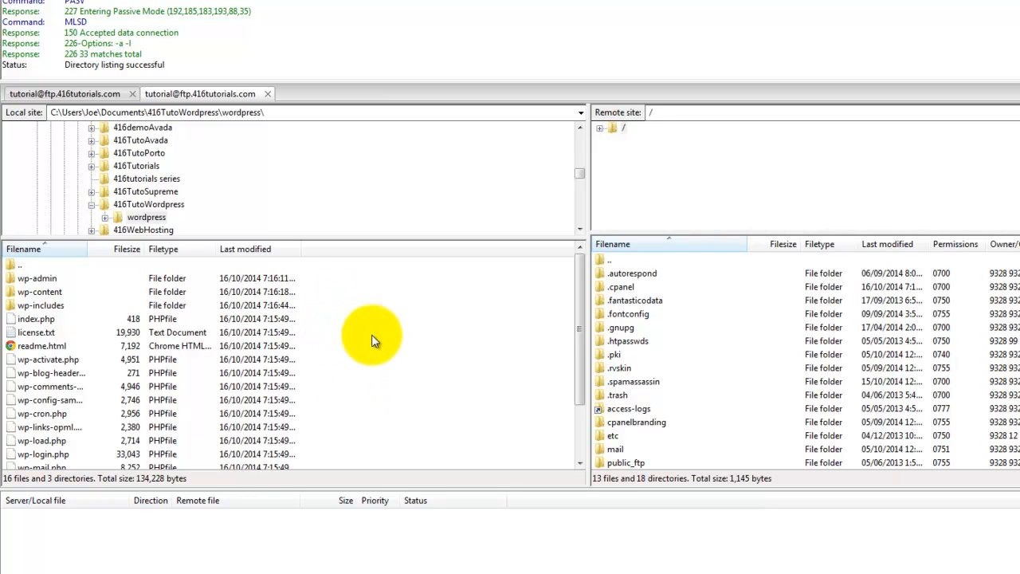
{"action": "left_click_drag", "start_coordinate": [578, 305], "coordinate": [577, 334]}
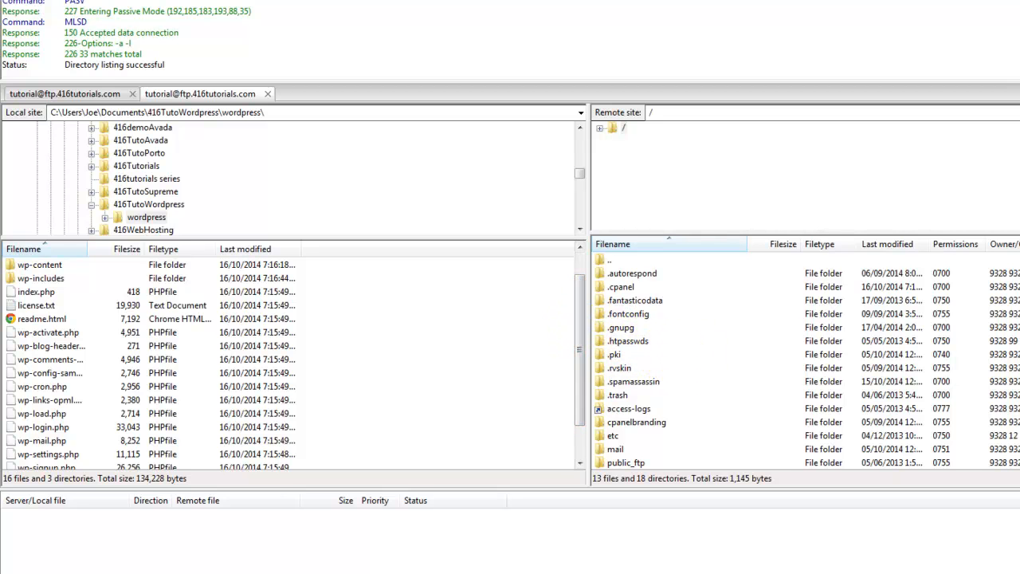
{"action": "scroll", "coordinate": [838, 321], "scroll_direction": "down", "scroll_amount": 4}
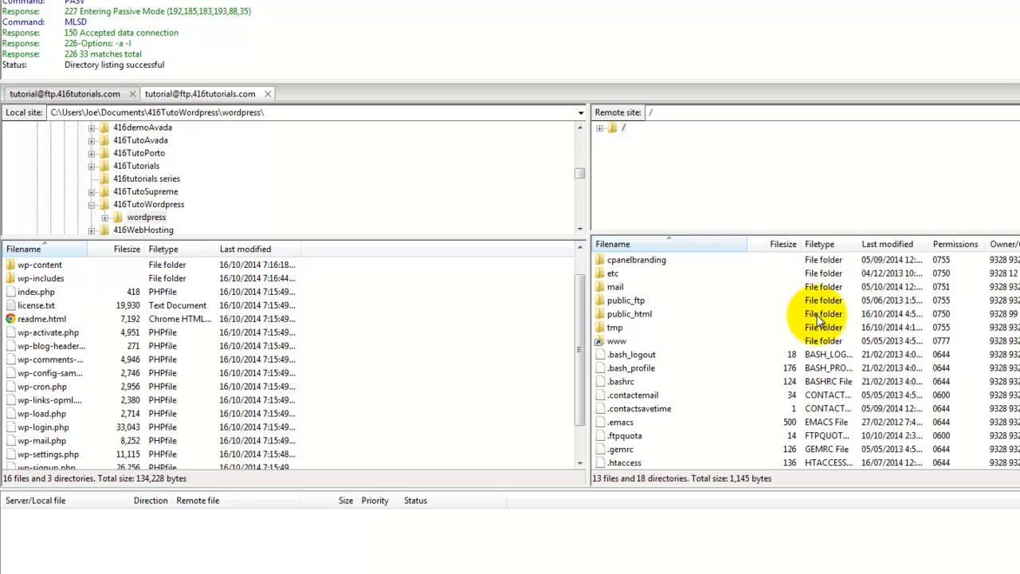
{"action": "double_click", "coordinate": [614, 316]}
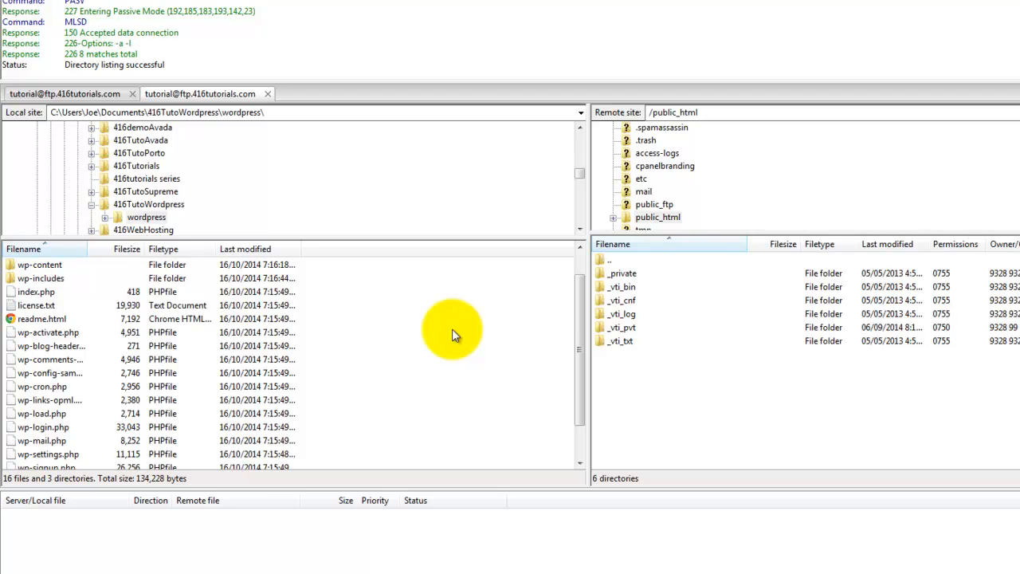
- Upload all local WordPress folders and files, from wp-admin to xmlrpc.php, to public_html and check the list of failed transfers
{"action": "left_click_drag", "start_coordinate": [580, 301], "coordinate": [565, 284]}
{"action": "left_click", "coordinate": [40, 277]}
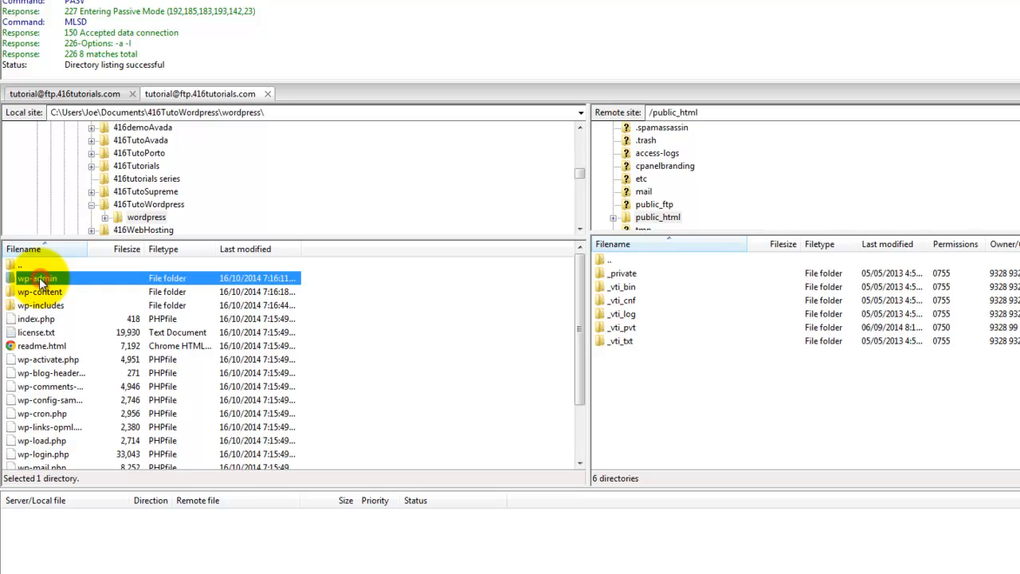
{"action": "scroll", "coordinate": [38, 299], "scroll_direction": "down", "scroll_amount": 2}
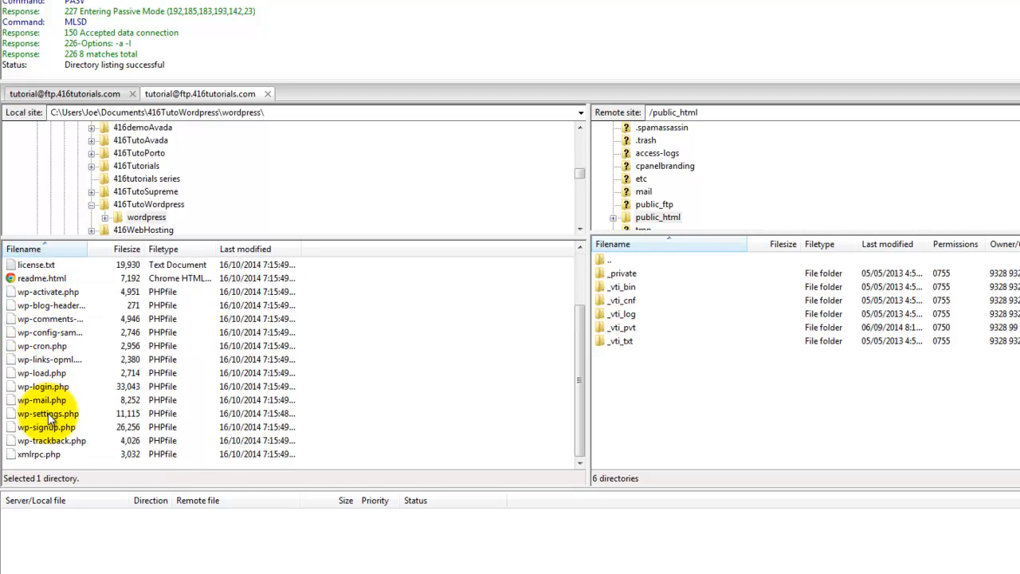
{"action": "left_click", "coordinate": [40, 455], "text": "shift"}
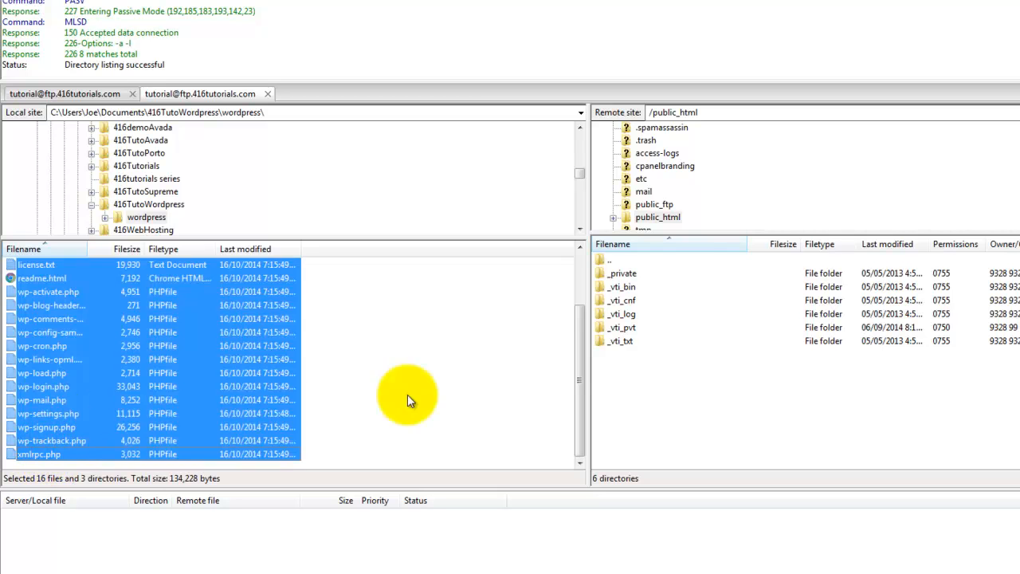
{"action": "mouse_move", "coordinate": [579, 366]}
{"action": "left_mouse_down"}
{"action": "mouse_move", "coordinate": [578, 287]}
{"action": "mouse_move", "coordinate": [579, 387]}
{"action": "left_mouse_up"}
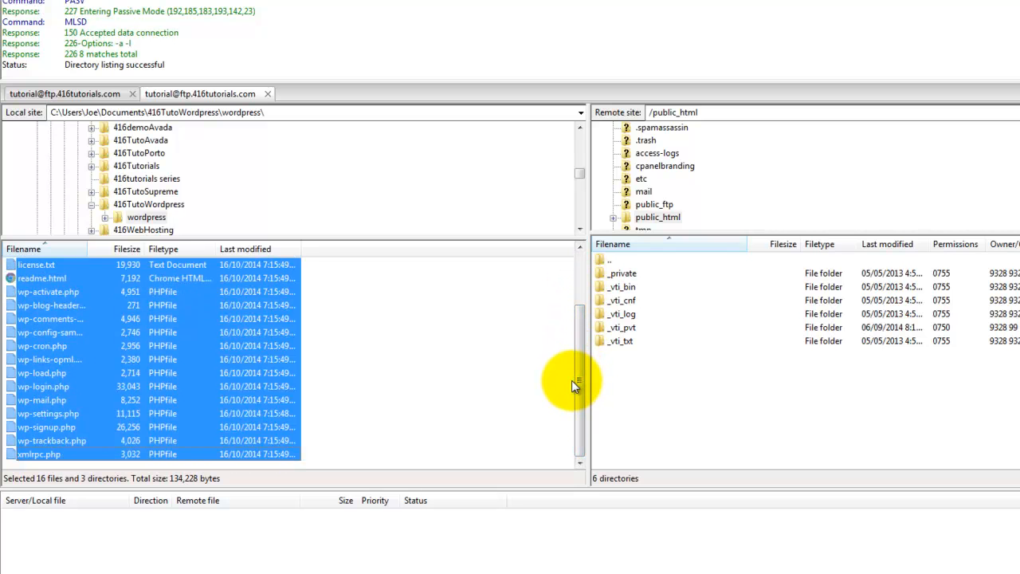
{"action": "right_click", "coordinate": [108, 345]}
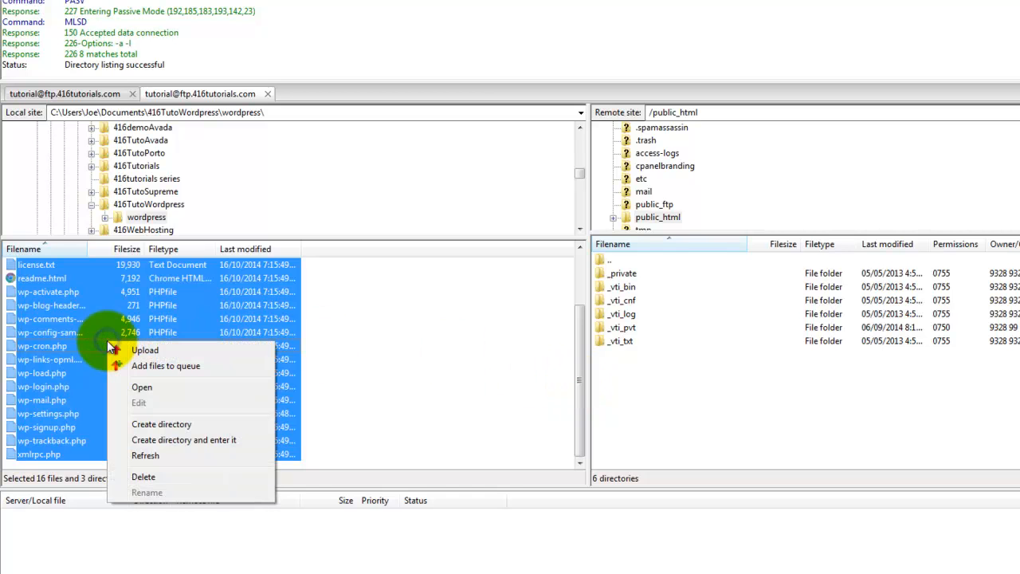
{"action": "left_click", "coordinate": [146, 351]}
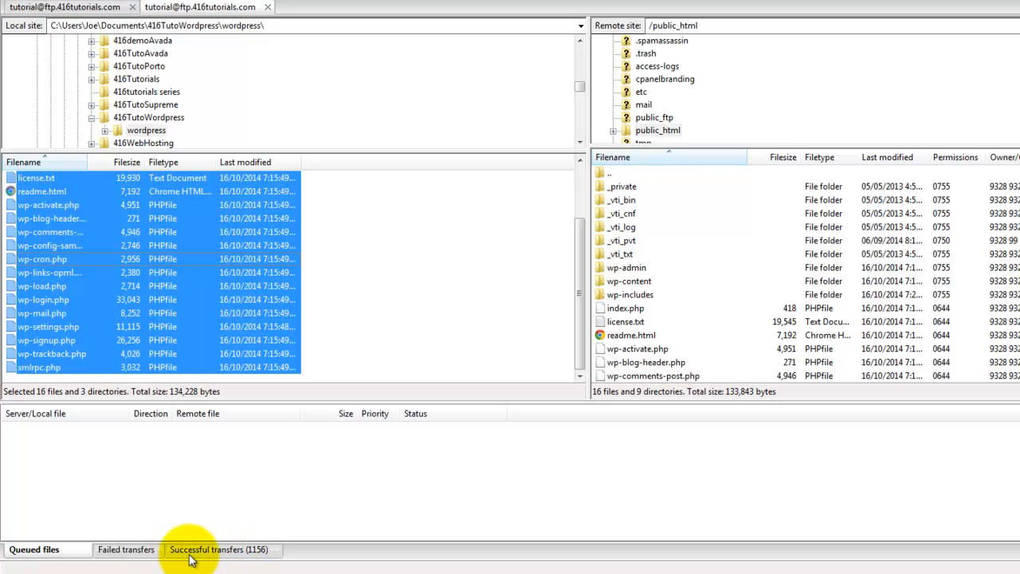
{"action": "left_click", "coordinate": [115, 554]}
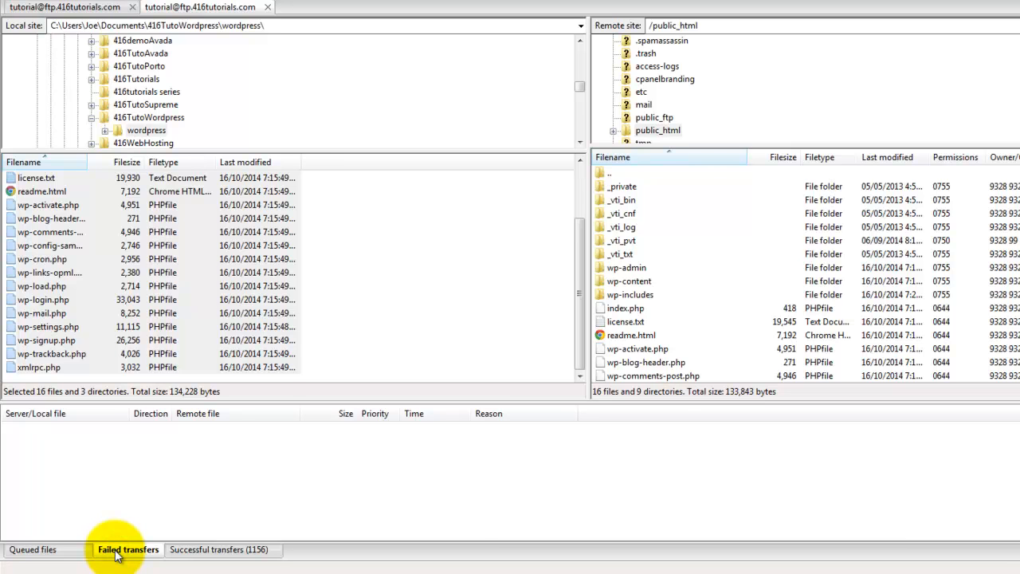
- Select wp-config-sample.php in the local file list and widen the Filename column to show full file names
{"action": "left_click", "coordinate": [38, 245]}
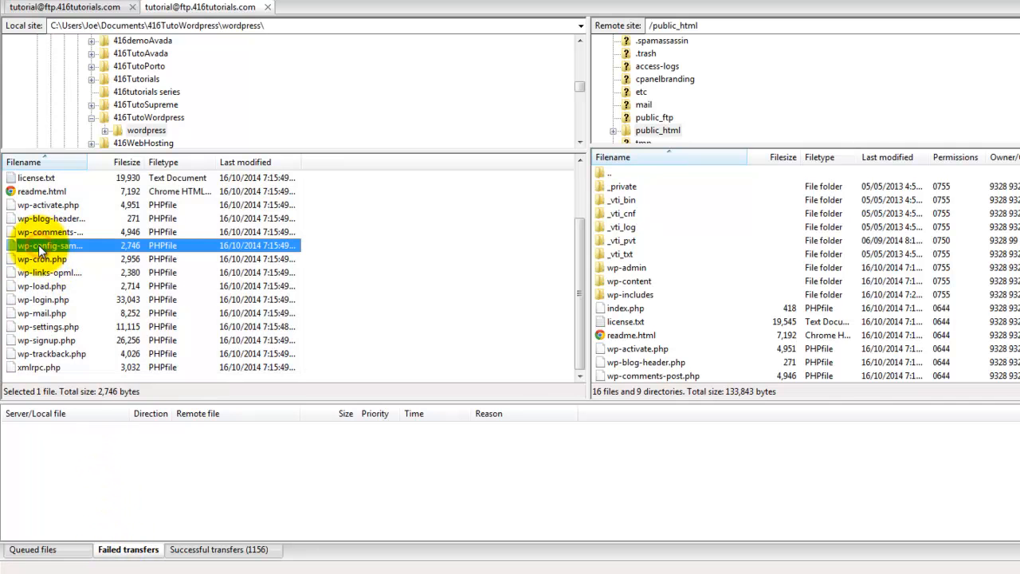
{"action": "right_click", "coordinate": [38, 245]}
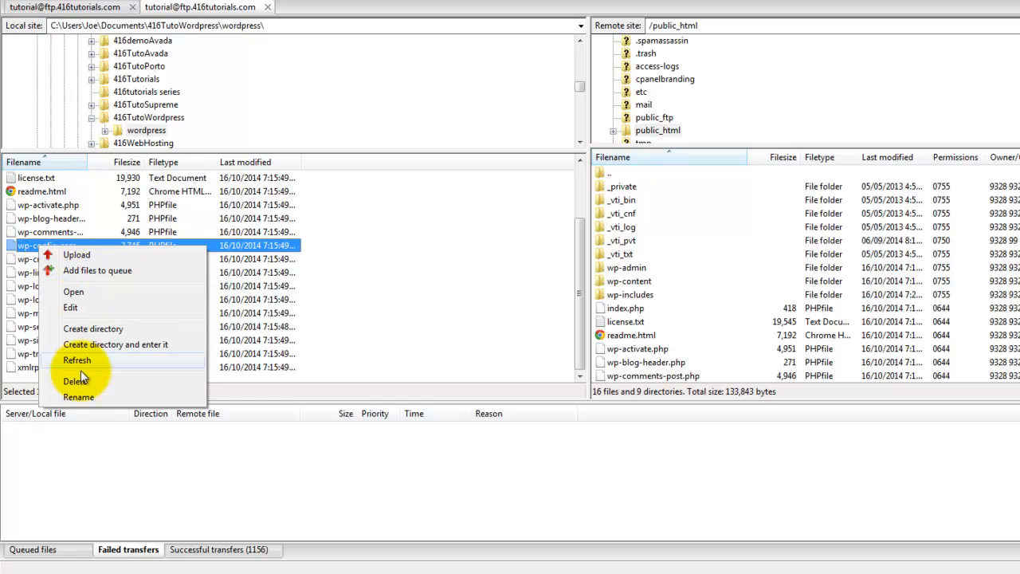
{"action": "left_click", "coordinate": [78, 396]}
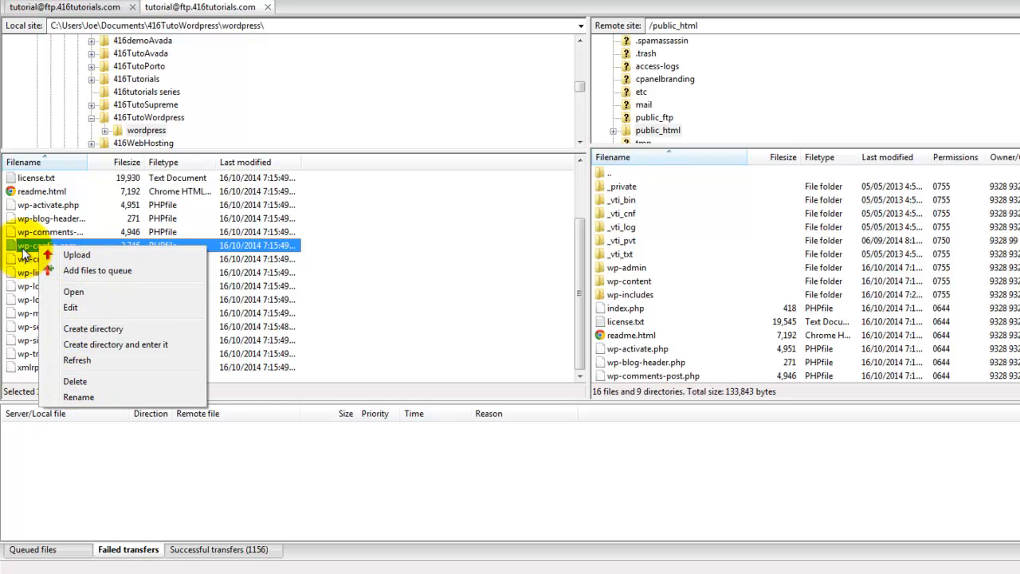
{"action": "left_click_drag", "start_coordinate": [86, 162], "coordinate": [122, 172]}
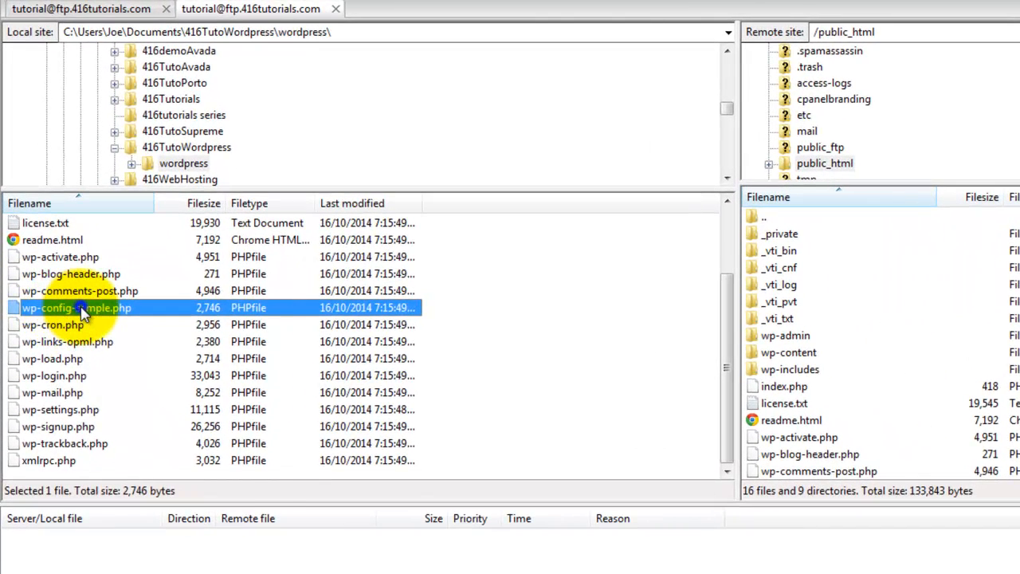
- Rename the local file wp-config-sample.php as wp-config.php
{"action": "right_click", "coordinate": [83, 311]}
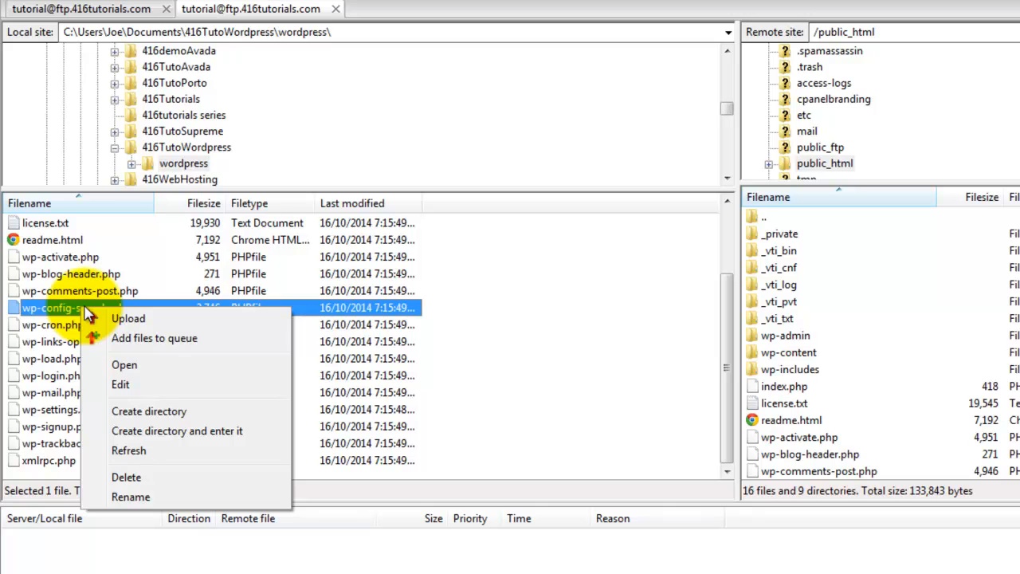
{"action": "left_click", "coordinate": [129, 497]}
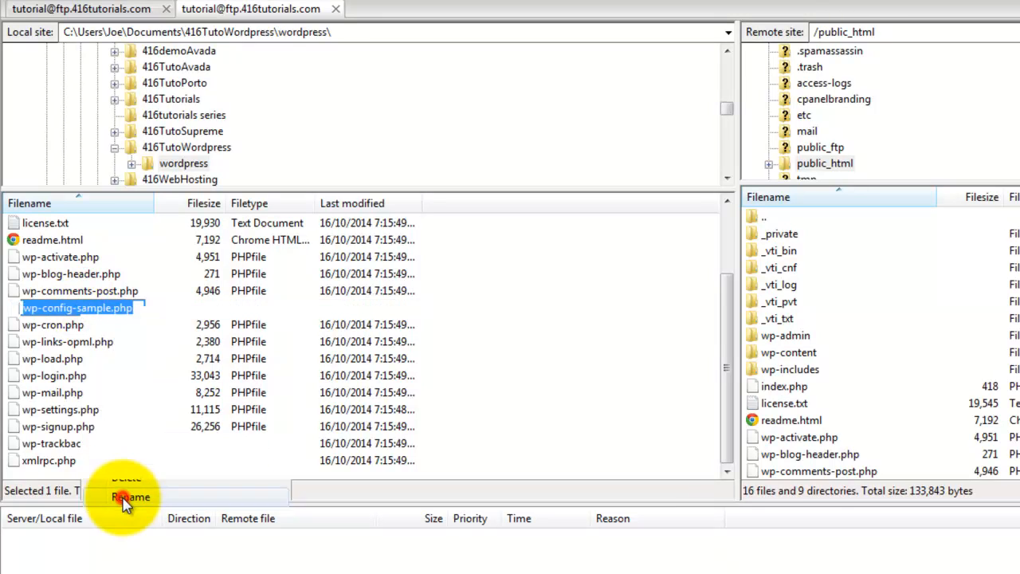
{"action": "left_click", "coordinate": [88, 308]}
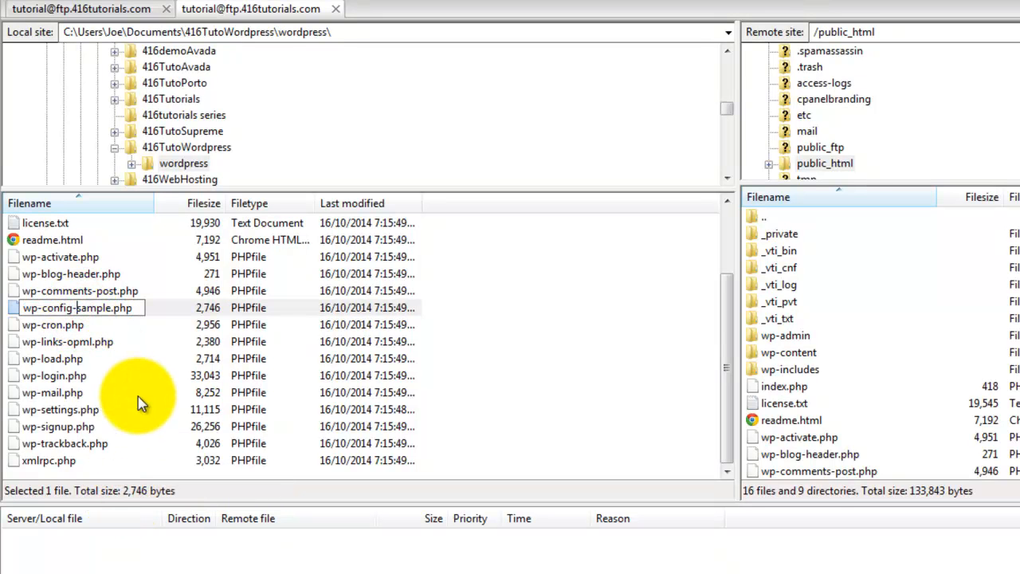
{"action": "key", "text": "BackSpace"}
{"action": "key", "text": "Delete"}
{"action": "key", "text": "Delete"}
{"action": "key", "text": "Delete"}
{"action": "key", "text": "Delete"}
{"action": "key", "text": "Delete"}
{"action": "key", "text": "Delete"}
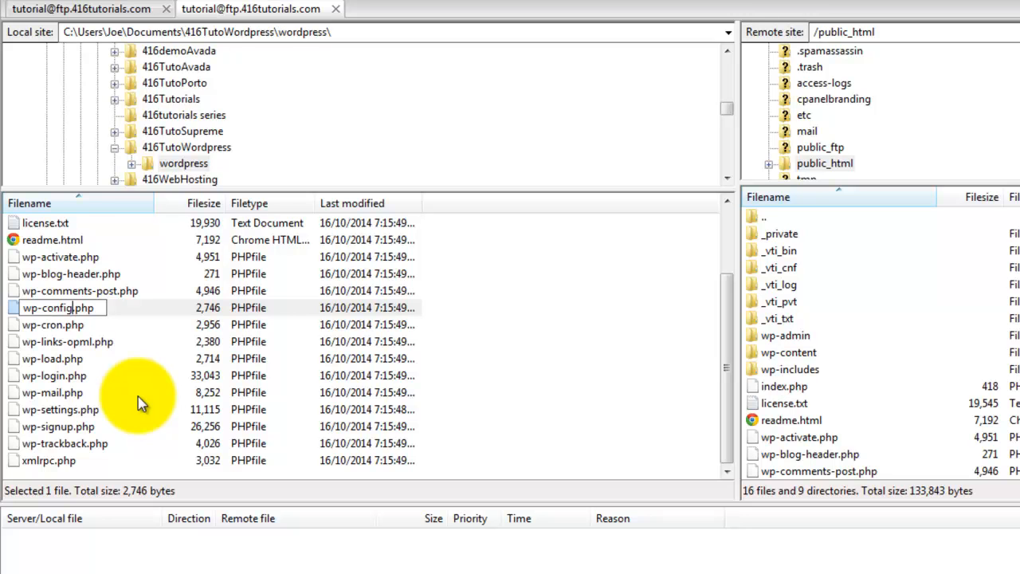
{"action": "key", "text": "Return"}
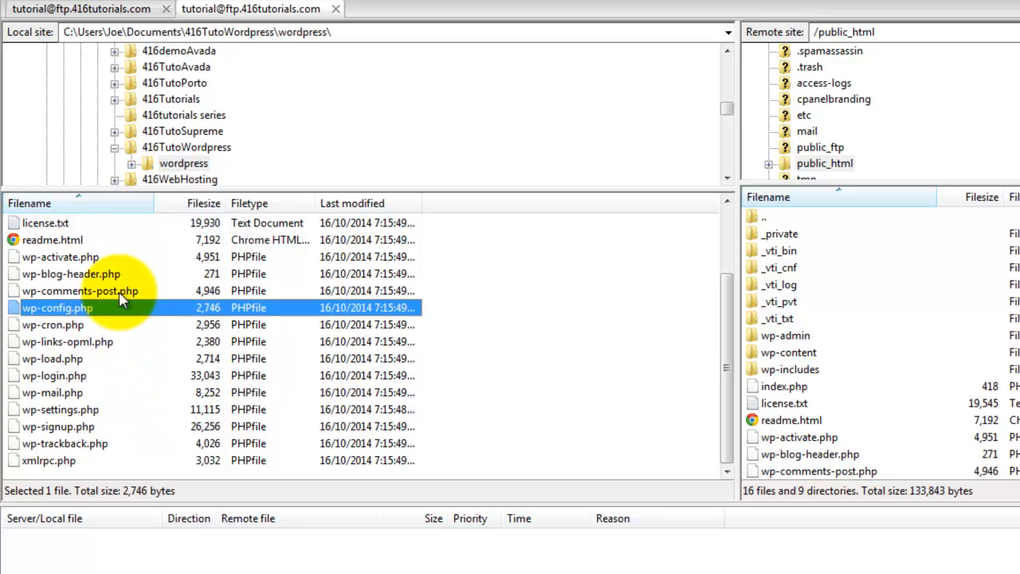
{"action": "right_click", "coordinate": [68, 311]}
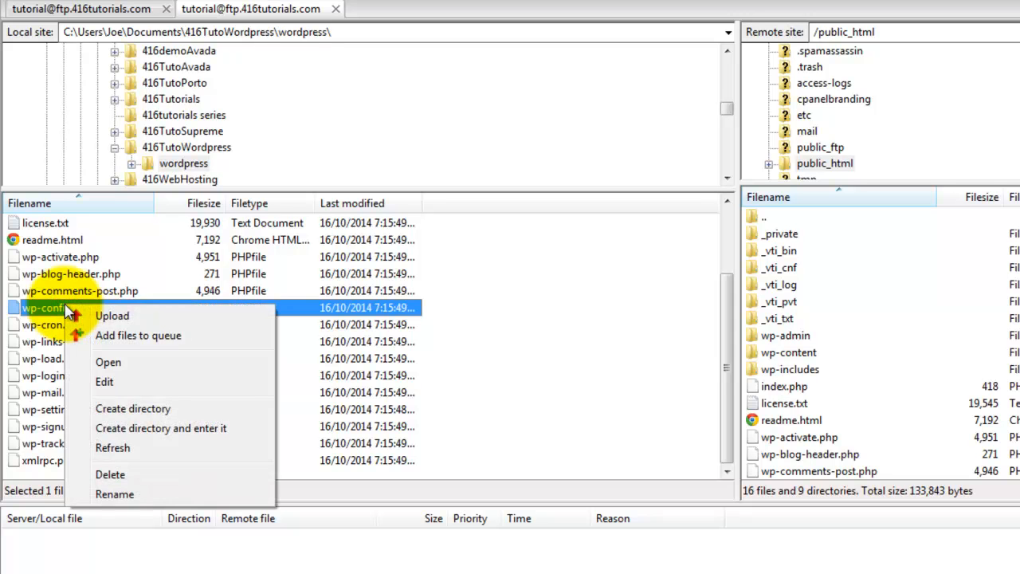
{"action": "left_click", "coordinate": [104, 382]}
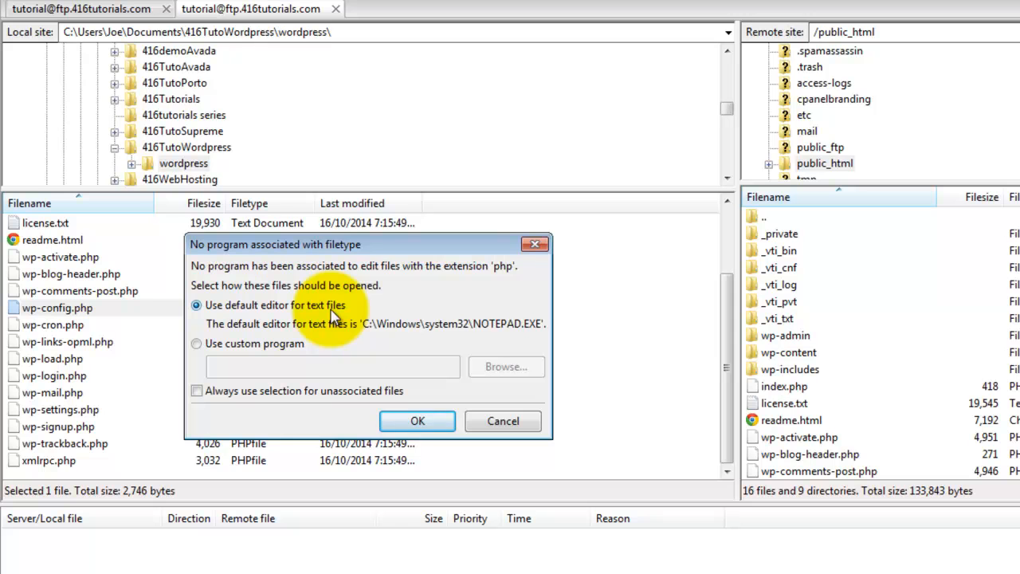
{"action": "left_click", "coordinate": [498, 422]}
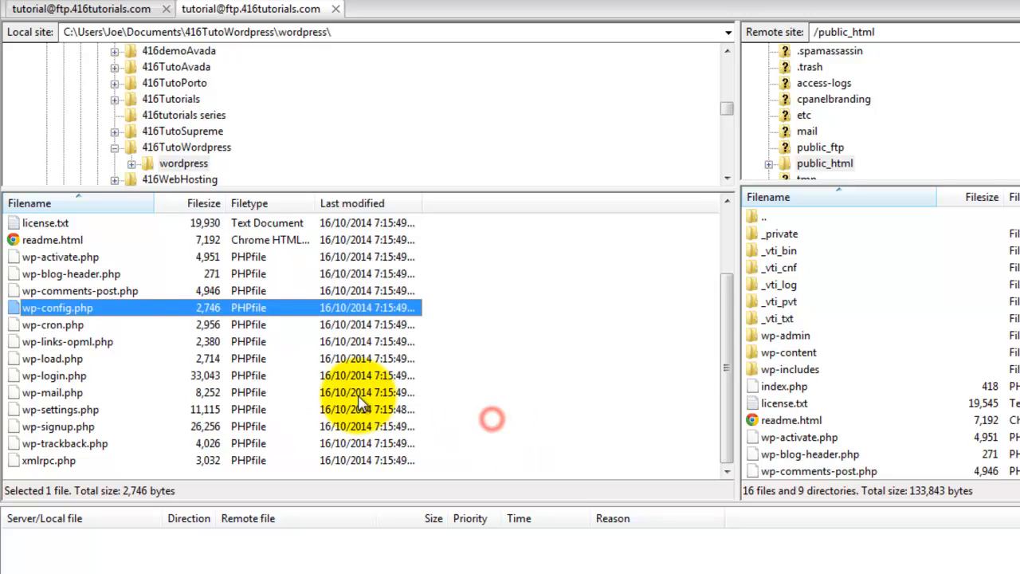
{"action": "right_click", "coordinate": [58, 311]}
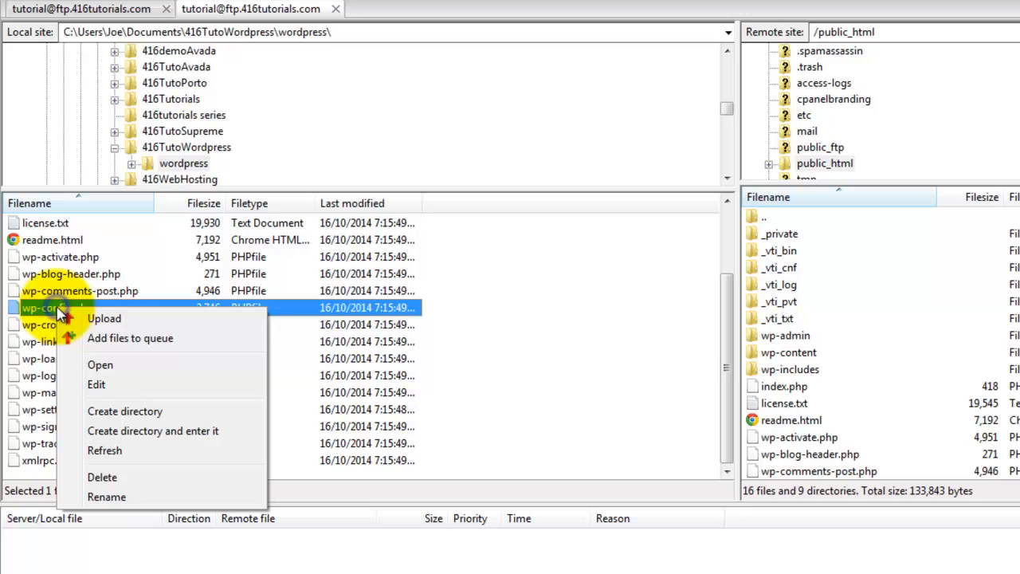
{"action": "left_click", "coordinate": [103, 366]}
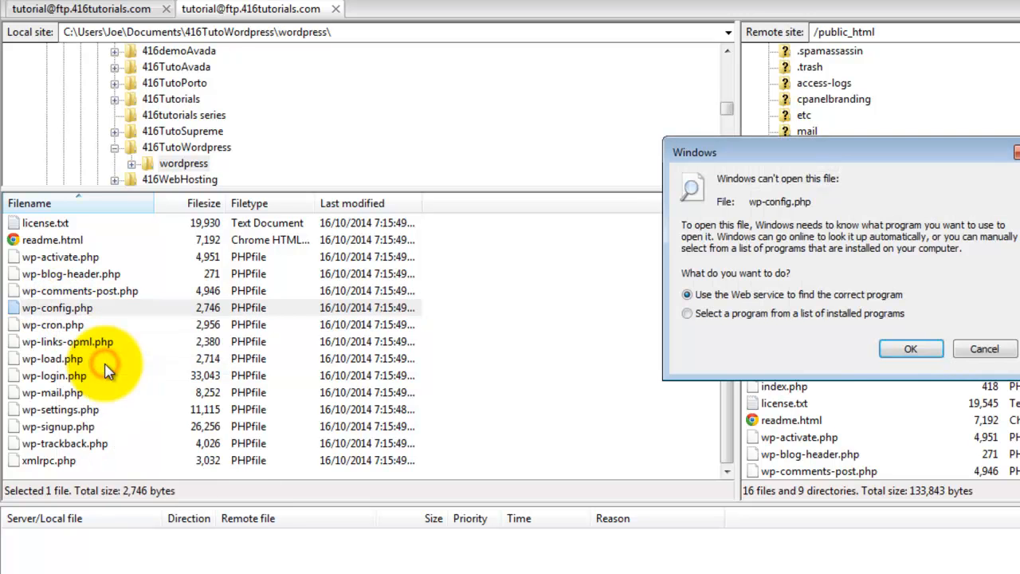
{"action": "left_click", "coordinate": [979, 349]}
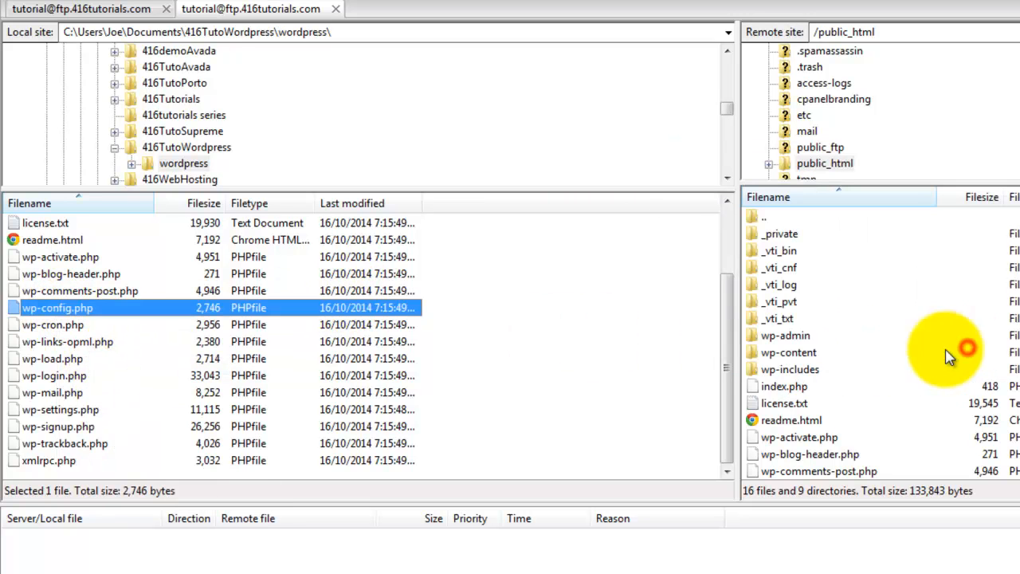
{"action": "double_click", "coordinate": [41, 313]}
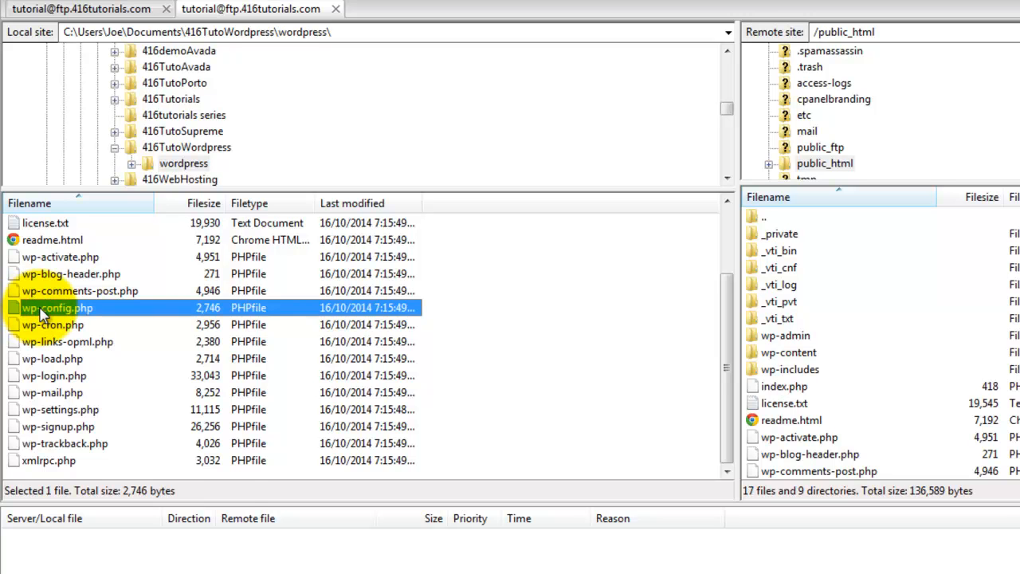
- Open the local wp-config.php for editing with Notepad++ from the desktop as the custom program
{"action": "right_click", "coordinate": [41, 312]}
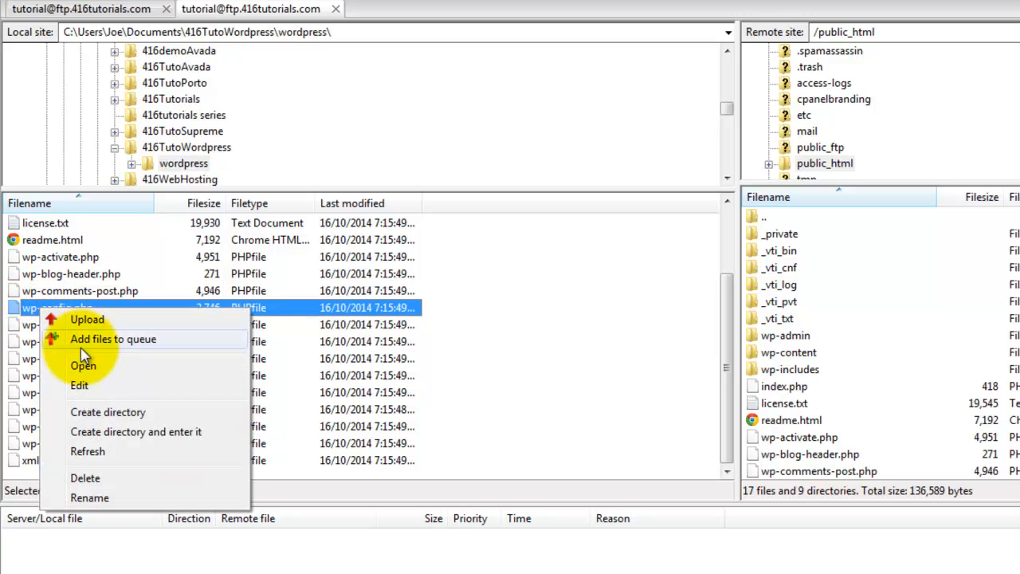
{"action": "left_click", "coordinate": [80, 386]}
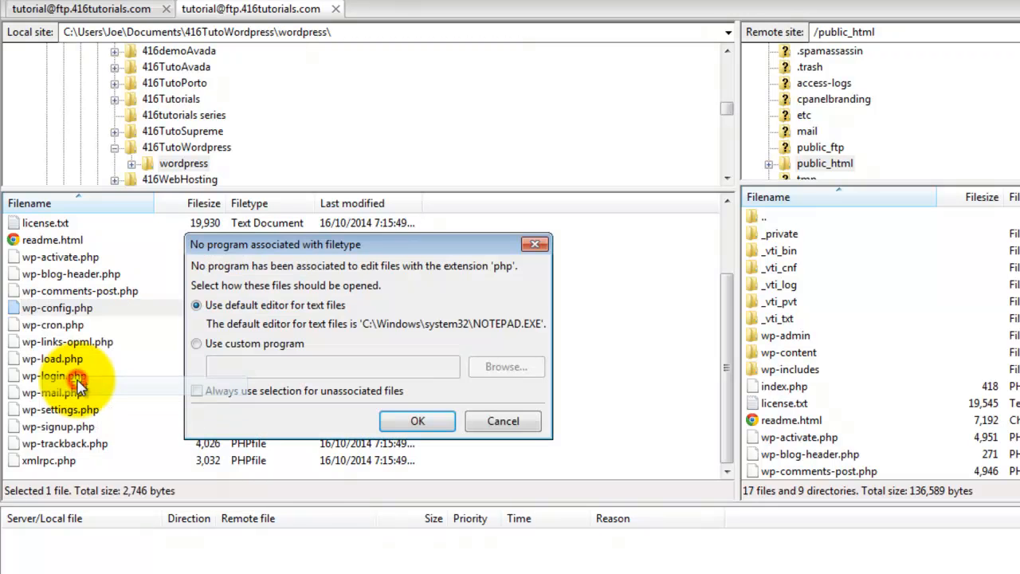
{"action": "left_click", "coordinate": [196, 345]}
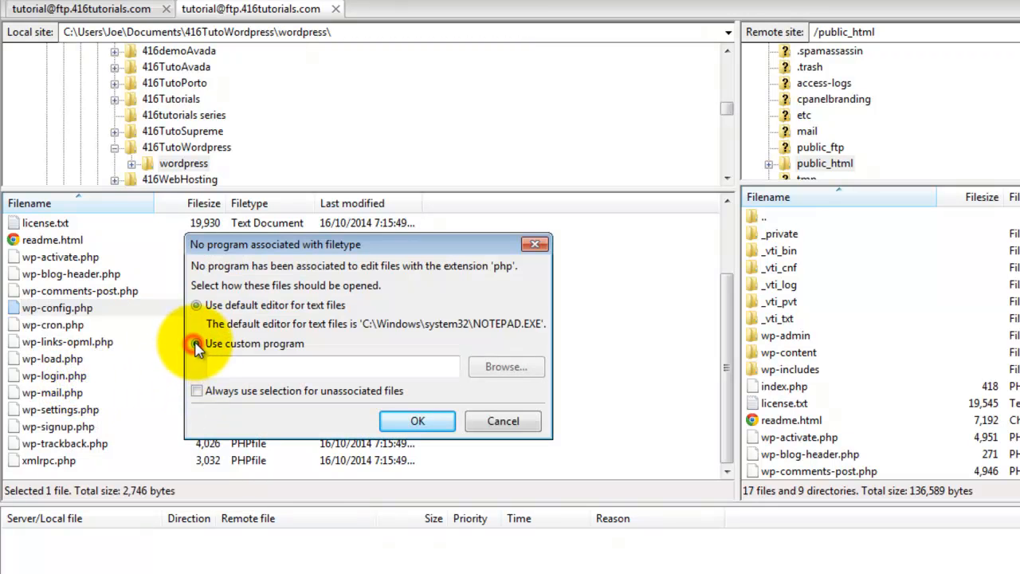
{"action": "left_click", "coordinate": [493, 371]}
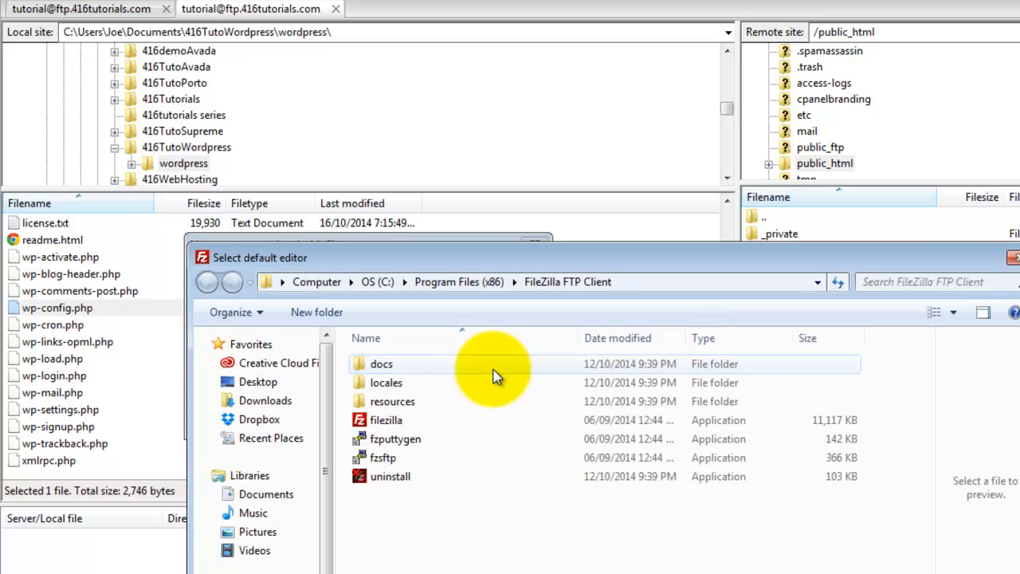
{"action": "left_click", "coordinate": [252, 383]}
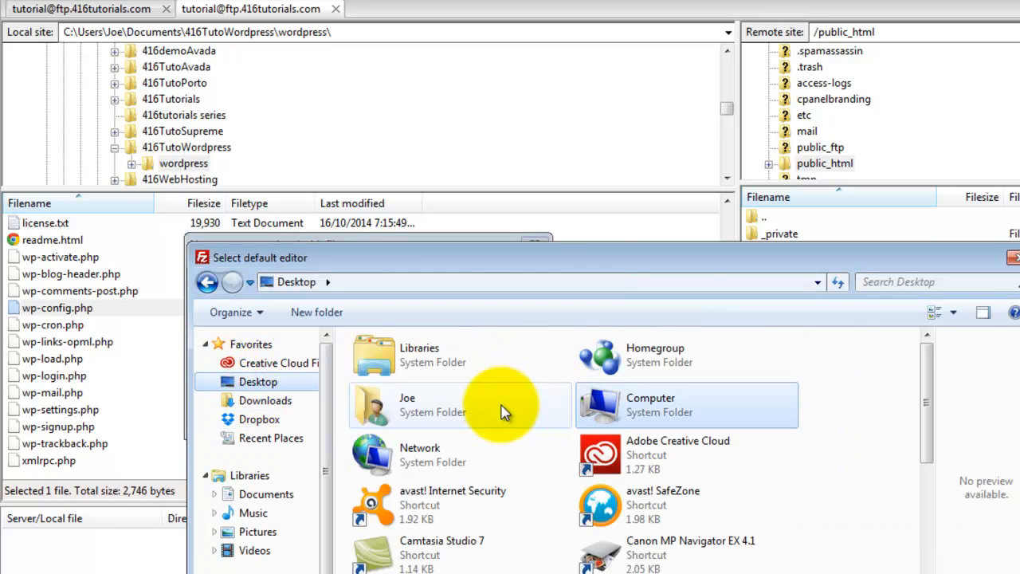
{"action": "left_click_drag", "start_coordinate": [930, 405], "coordinate": [910, 560]}
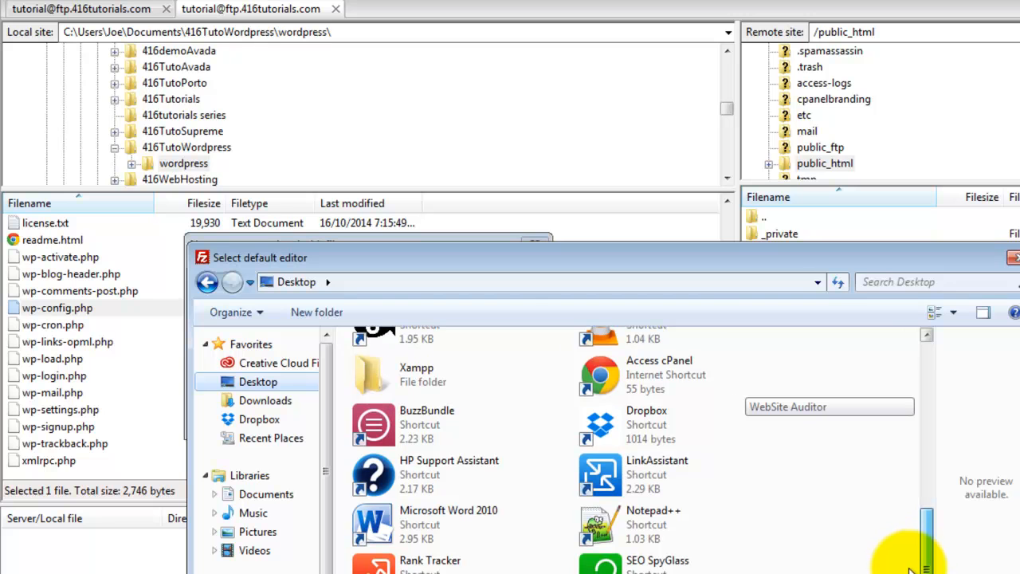
{"action": "double_click", "coordinate": [604, 528]}
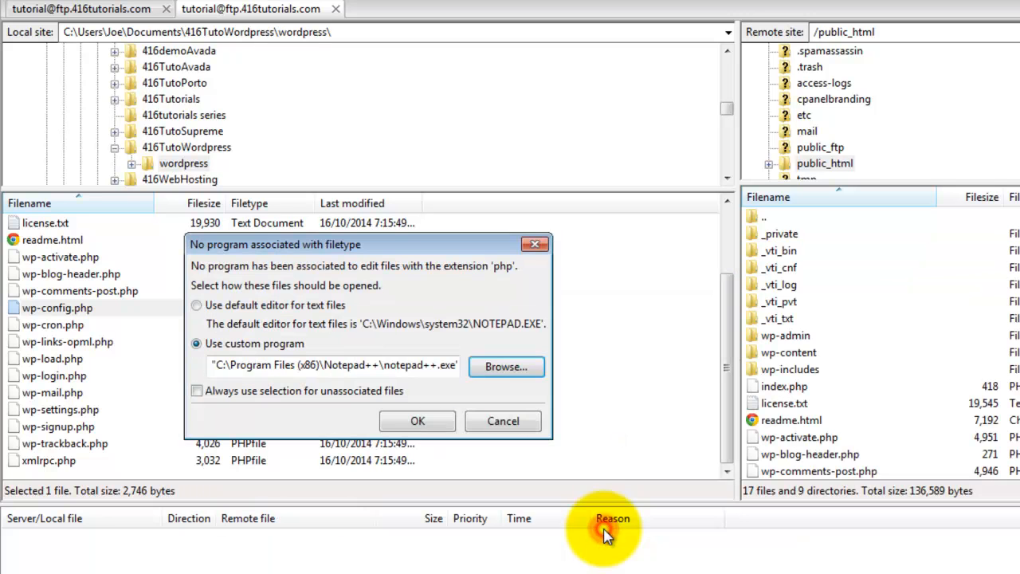
{"action": "left_click", "coordinate": [416, 423]}
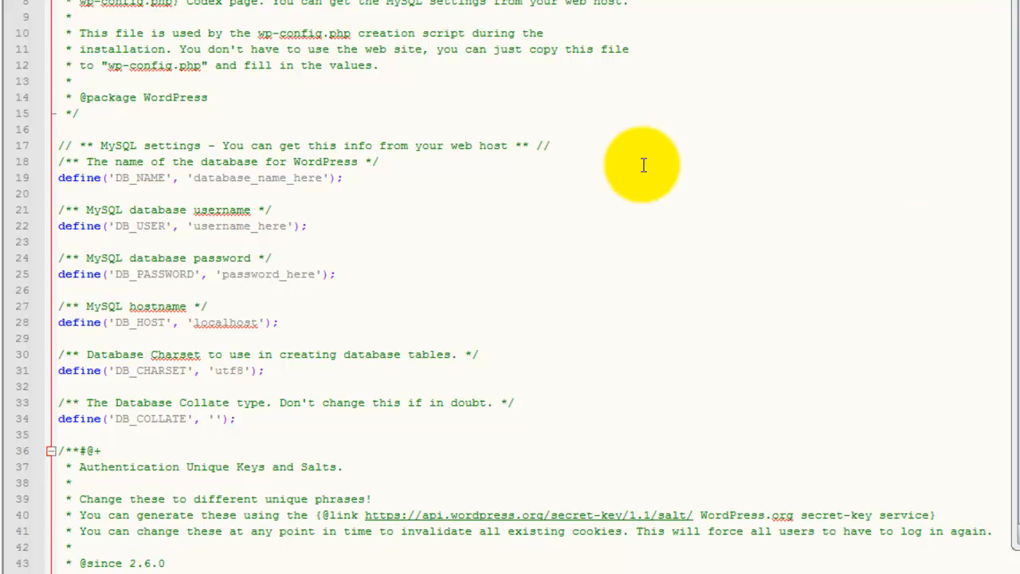
- Replace the DB_NAME placeholder in wp-config.php with the copied database name tutorial_416demo
{"action": "left_click_drag", "start_coordinate": [195, 178], "coordinate": [323, 177]}
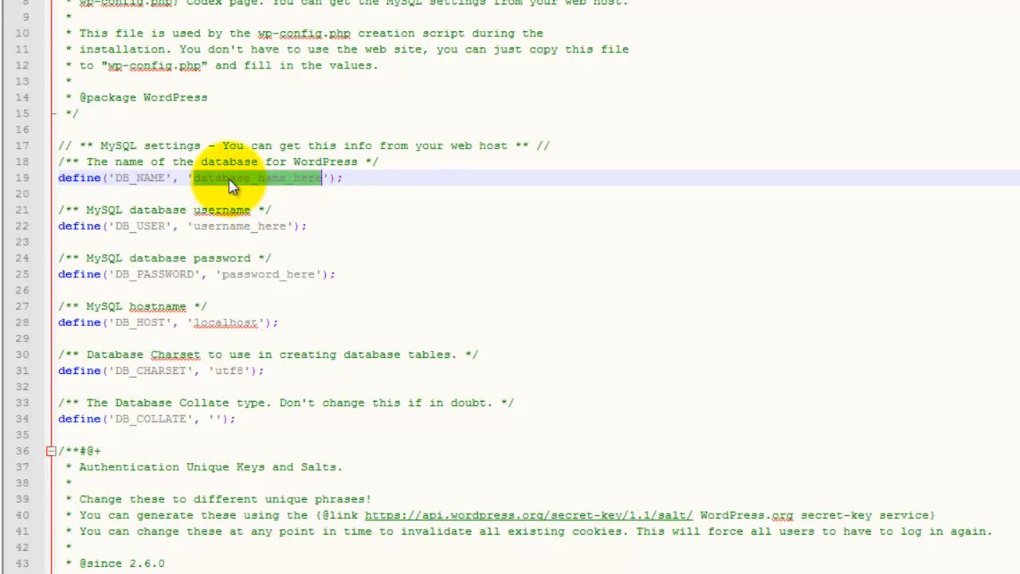
{"action": "right_click", "coordinate": [229, 180]}
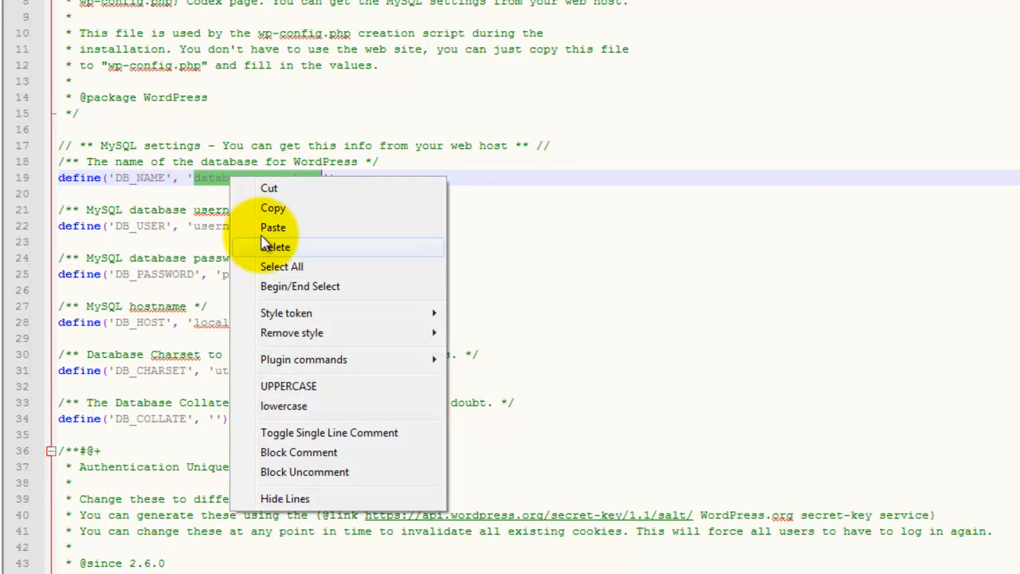
{"action": "left_click", "coordinate": [261, 228]}
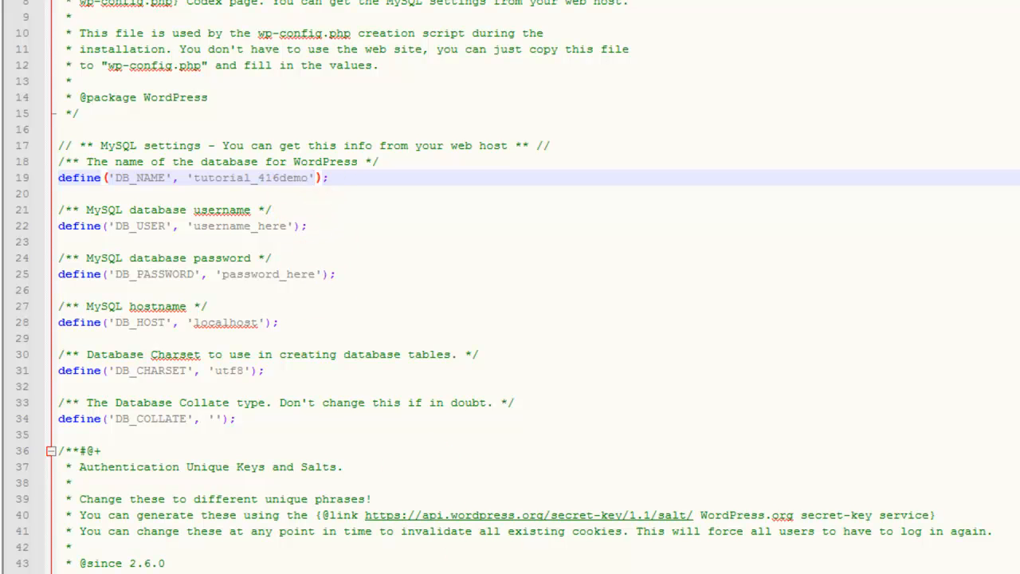
- Replace the DB_USER placeholder username_here with the copied database username tutorial_joetuto
{"action": "key", "text": "alt+Tab"}
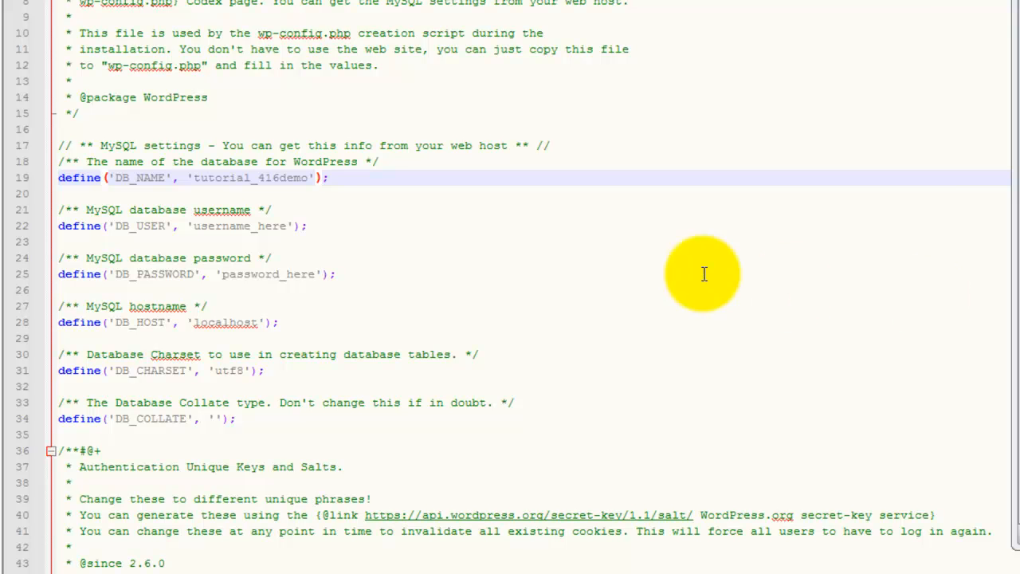
{"action": "left_click_drag", "start_coordinate": [194, 226], "coordinate": [289, 226]}
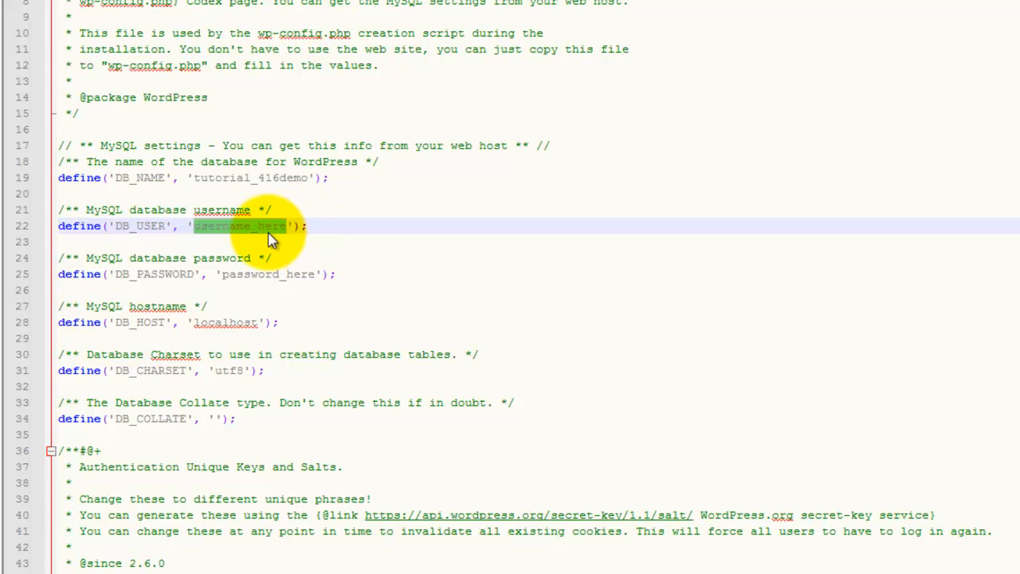
{"action": "right_click", "coordinate": [247, 224]}
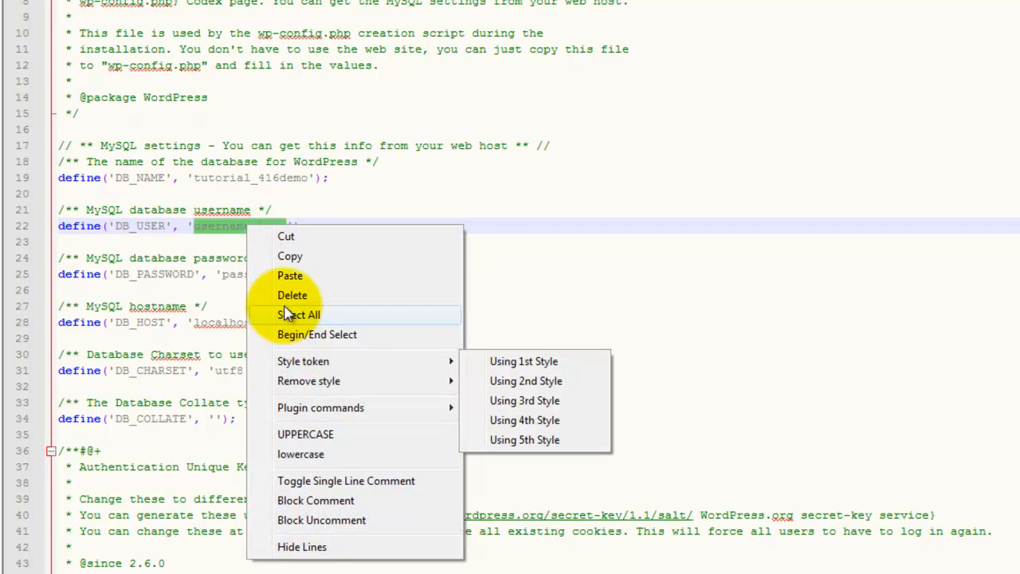
{"action": "left_click", "coordinate": [291, 275]}
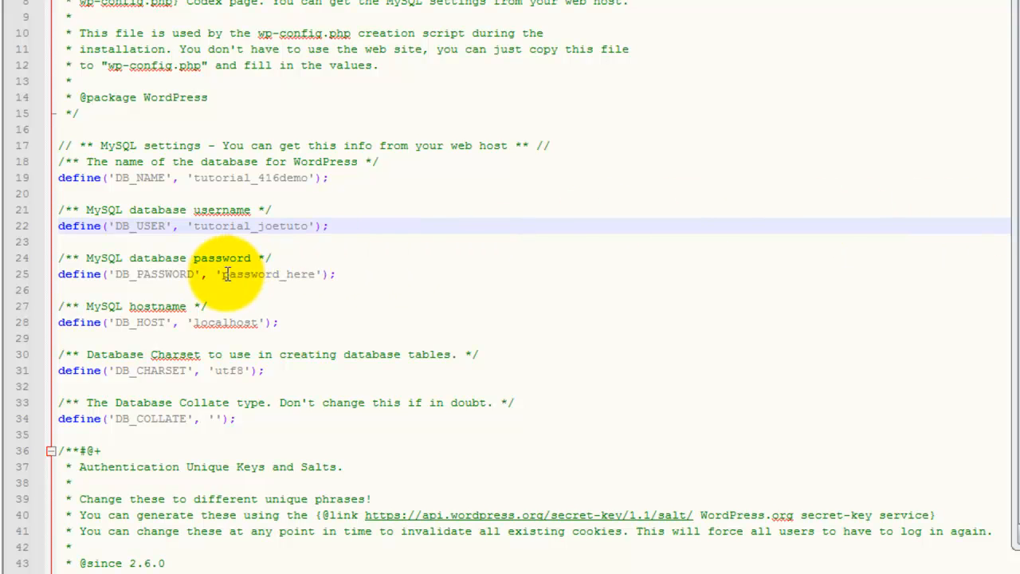
- Replace the DB_PASSWORD placeholder with the copied database password and save wp-config.php
{"action": "left_click_drag", "start_coordinate": [224, 274], "coordinate": [314, 273]}
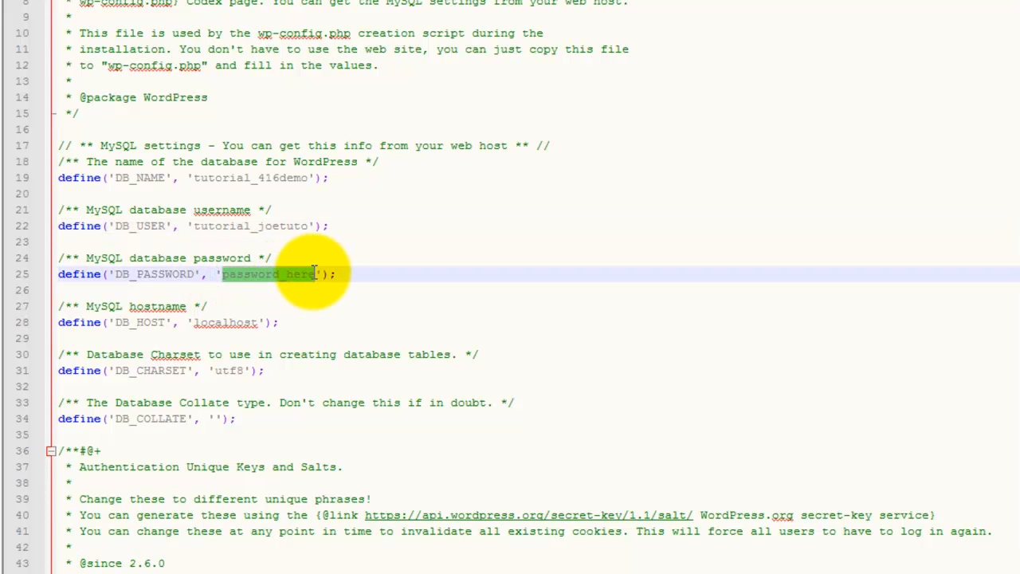
{"action": "right_click", "coordinate": [273, 277]}
{"action": "left_click", "coordinate": [315, 326]}
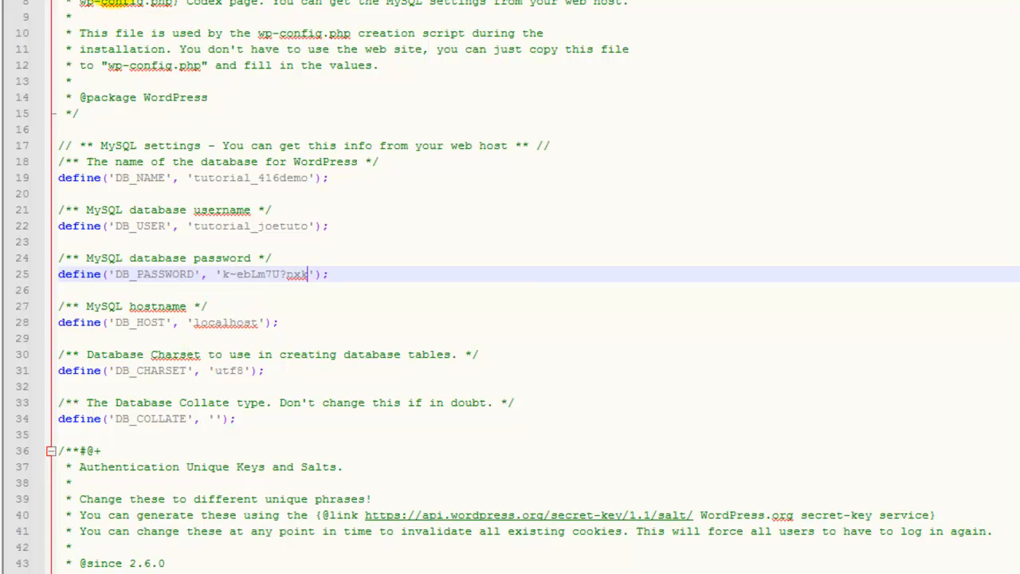
{"action": "left_click", "coordinate": [44, 36]}
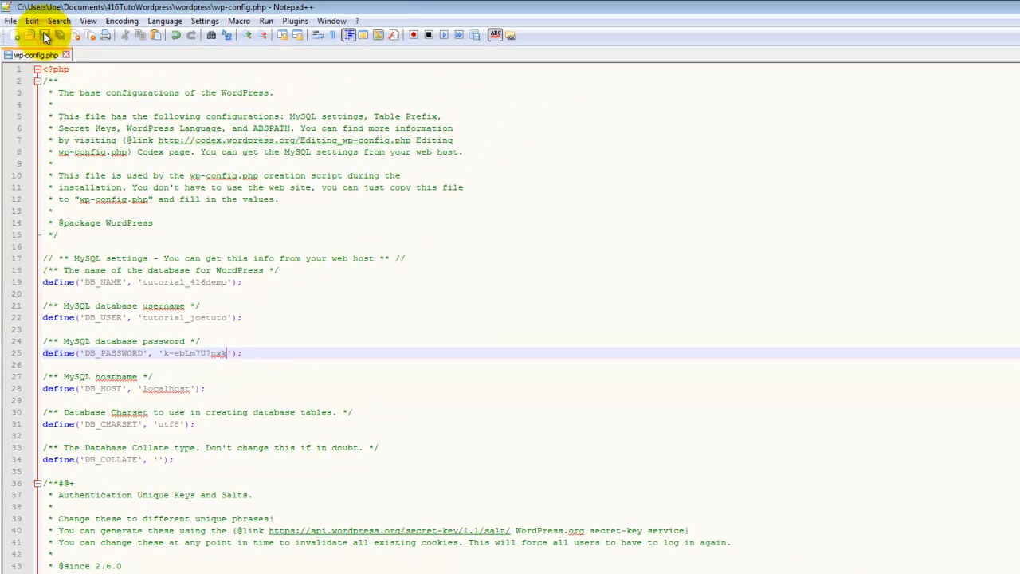
- Switch to FileZilla, decline the changed-file upload offer, and upload the local wp-config.php to public_html, overwriting the existing file
{"action": "left_click", "coordinate": [407, 573]}
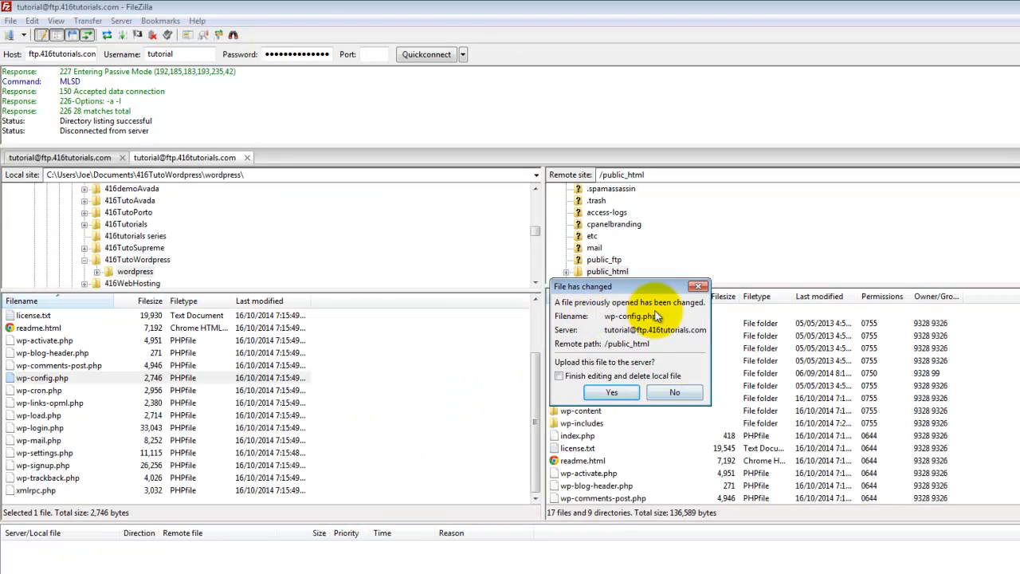
{"action": "left_click", "coordinate": [672, 390]}
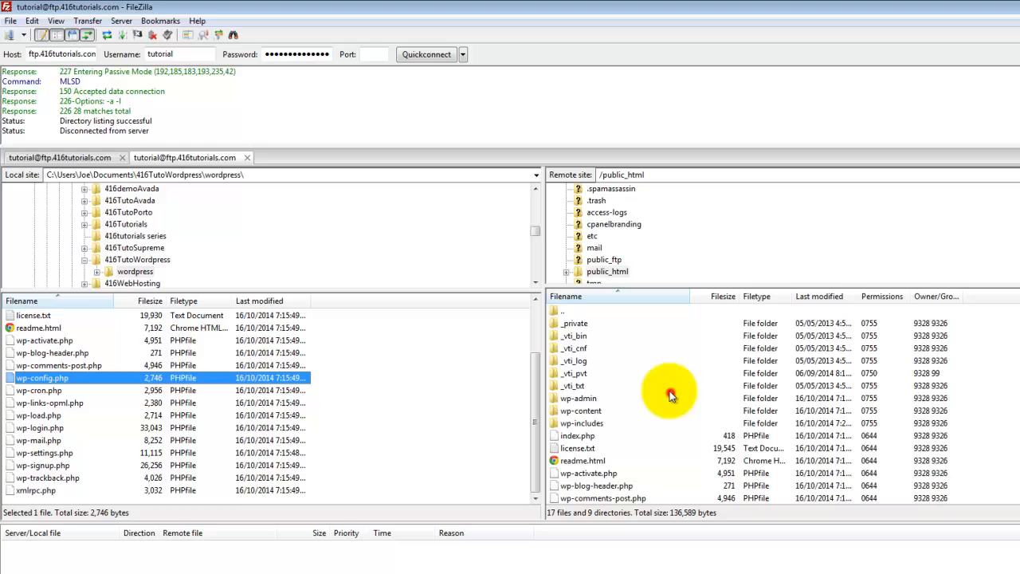
{"action": "right_click", "coordinate": [36, 381]}
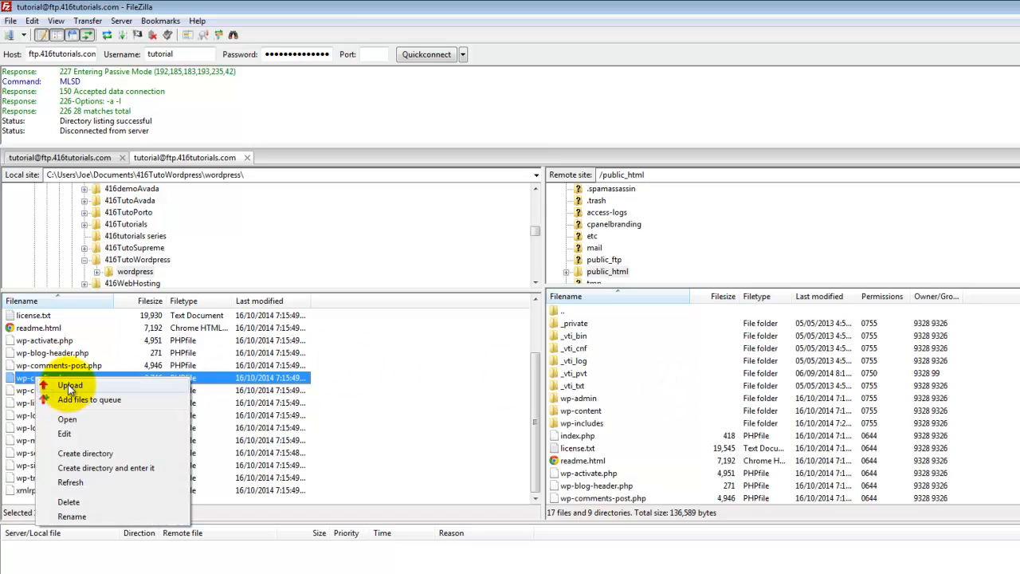
{"action": "left_click", "coordinate": [68, 384]}
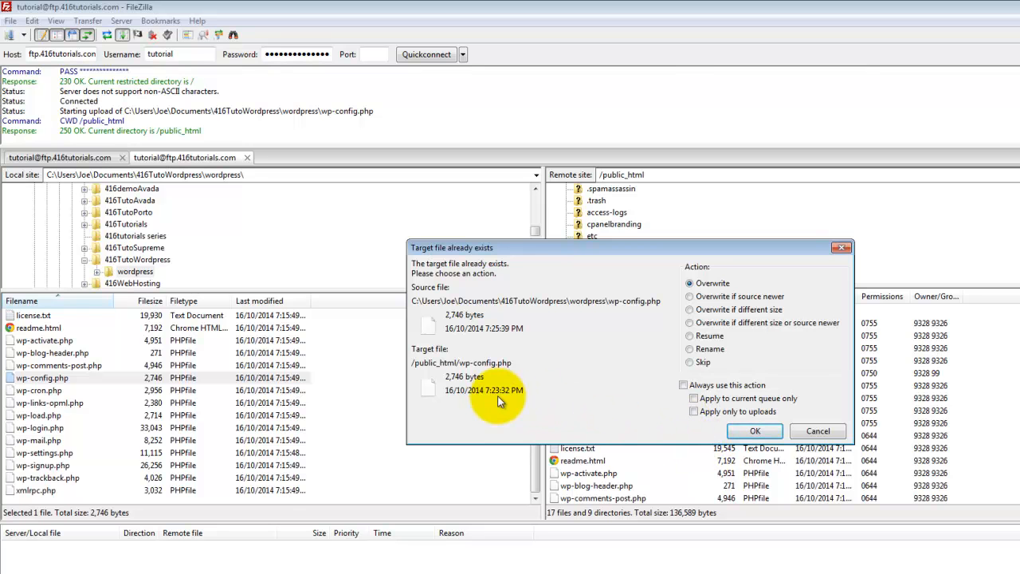
{"action": "left_click", "coordinate": [754, 431]}
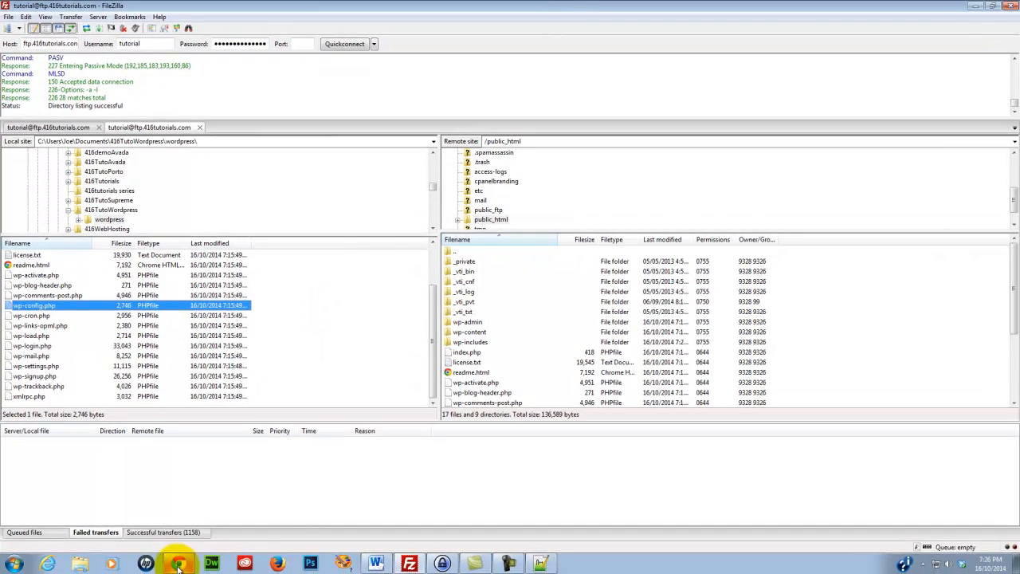
- Switch to Chrome and open the WordPress installer at 416tutorials.com/wp-admin/install.php in a new browser tab
{"action": "left_click", "coordinate": [179, 565]}
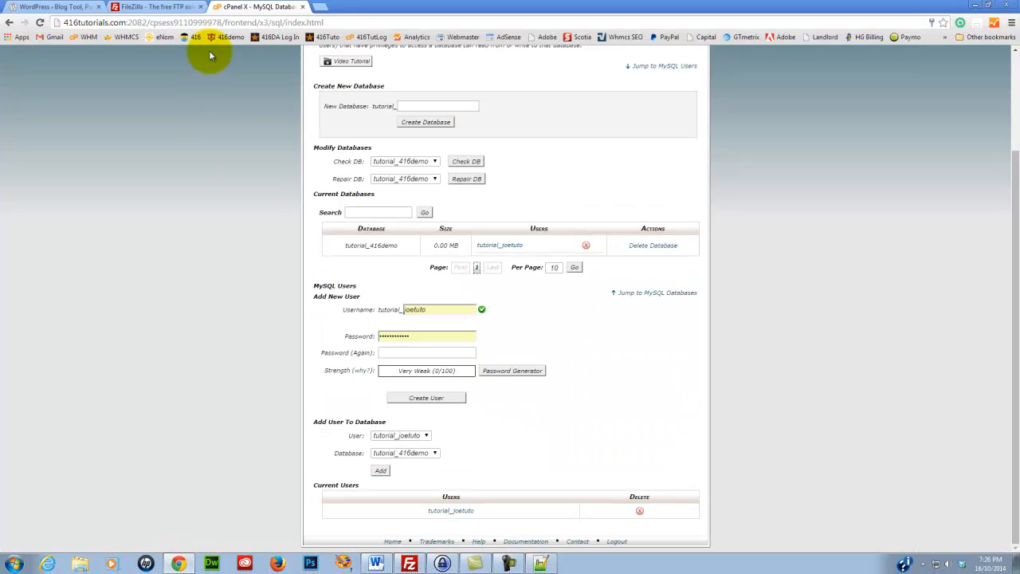
{"action": "left_click", "coordinate": [321, 8]}
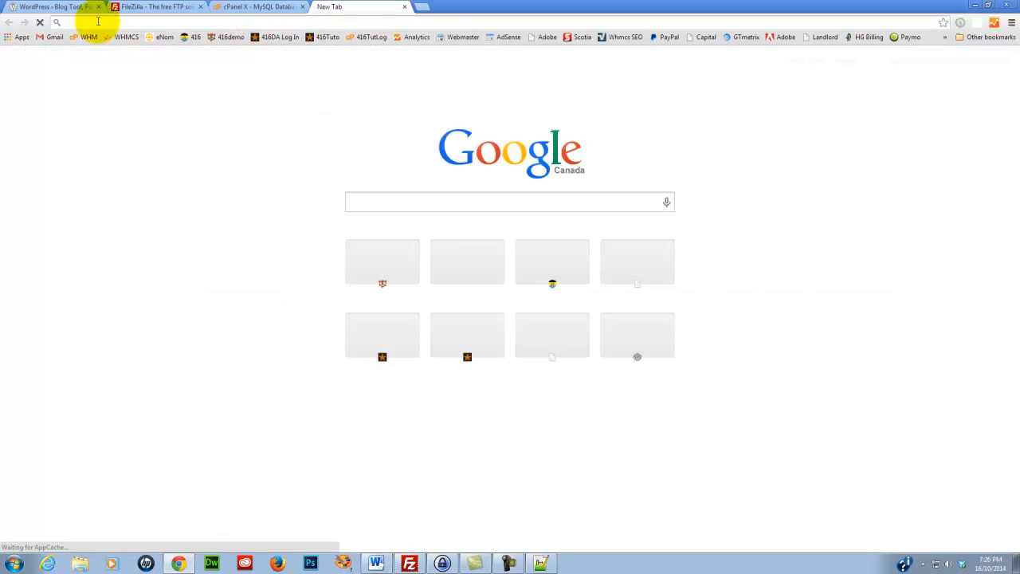
{"action": "type", "text": "416"}
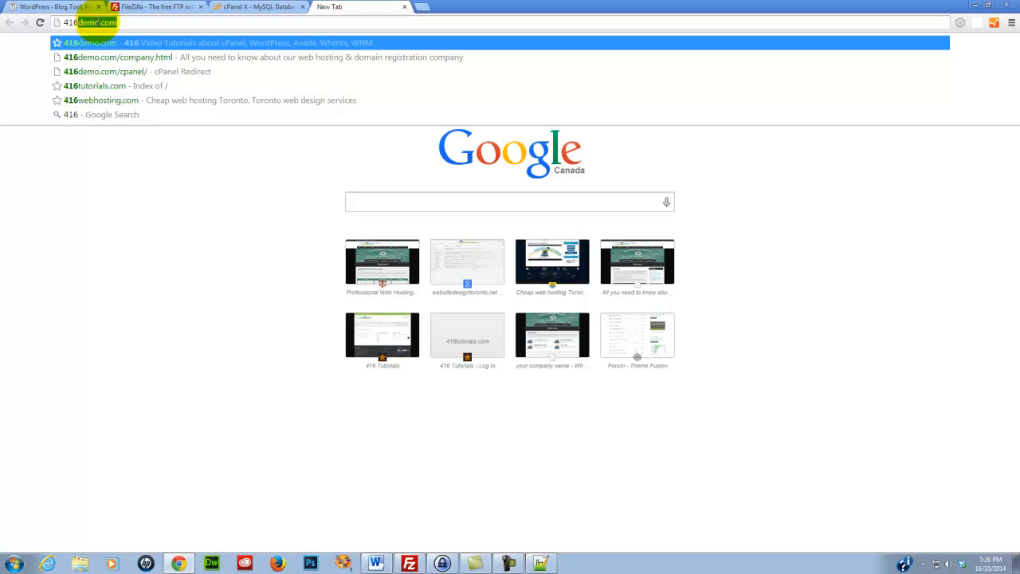
{"action": "type", "text": "tuto"}
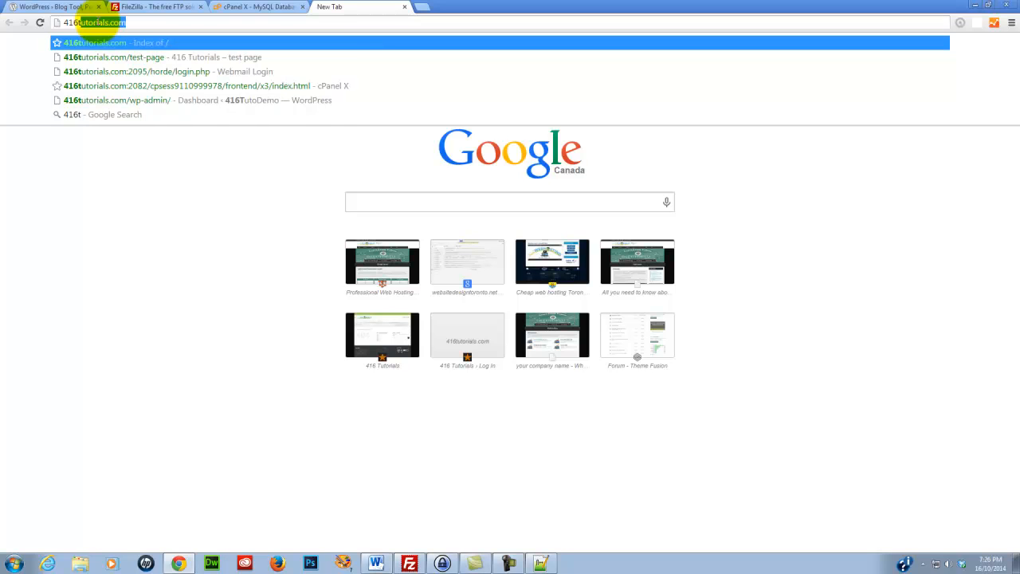
{"action": "type", "text": "rials.com/"}
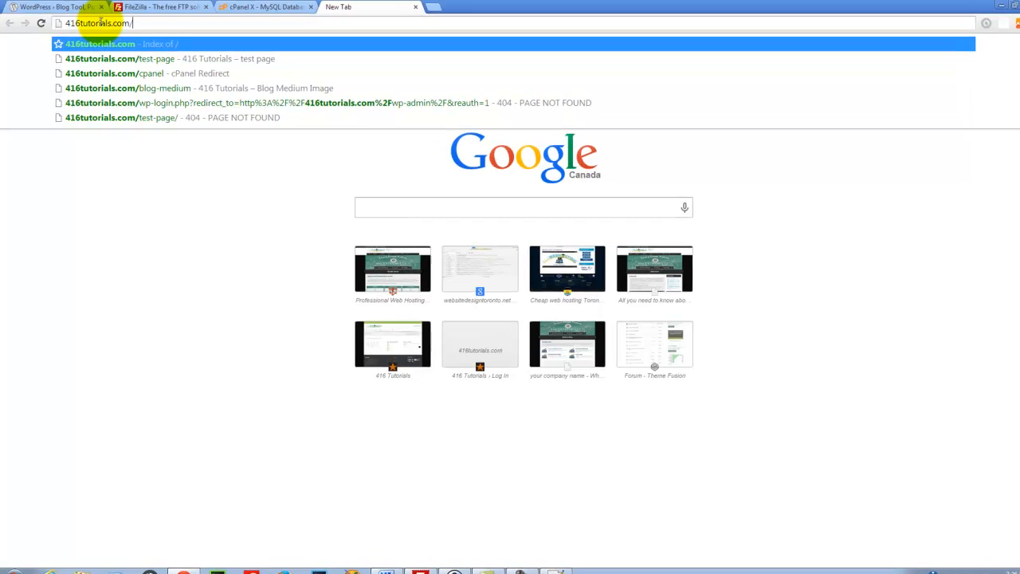
{"action": "type", "text": "wp"}
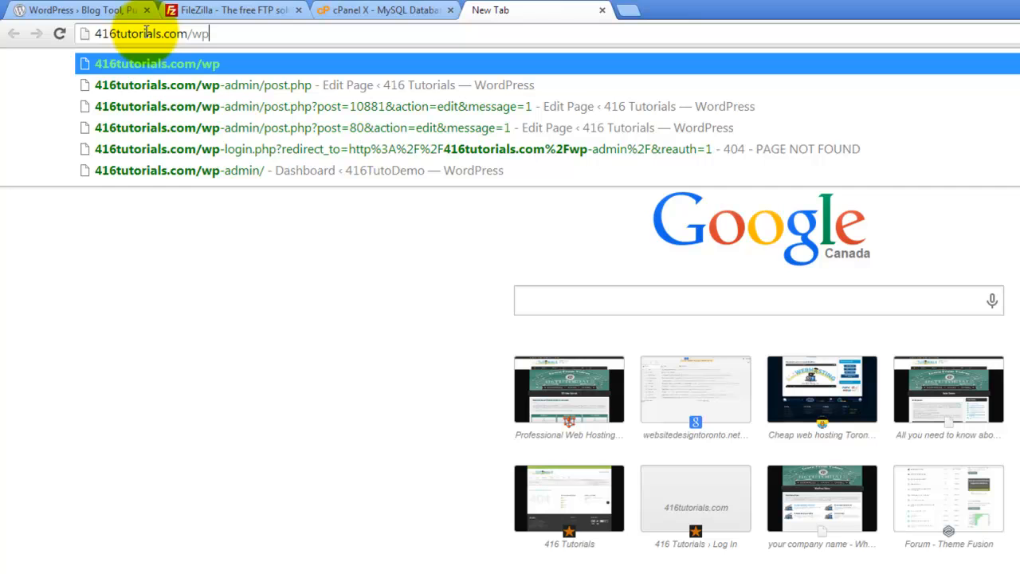
{"action": "type", "text": "_"}
{"action": "key", "text": "BackSpace"}
{"action": "type", "text": "-admin"}
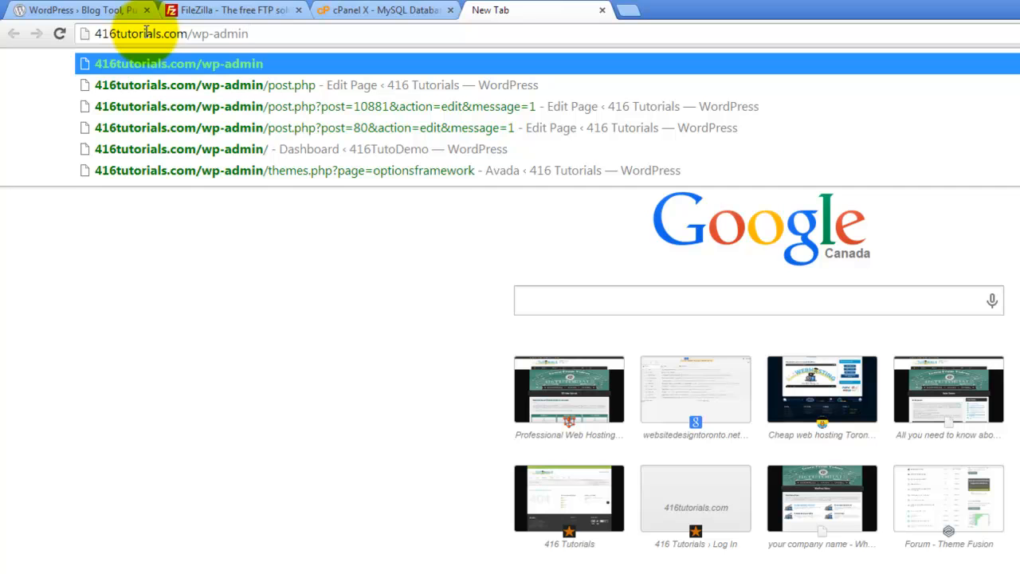
{"action": "type", "text": "/"}
{"action": "type", "text": "ins"}
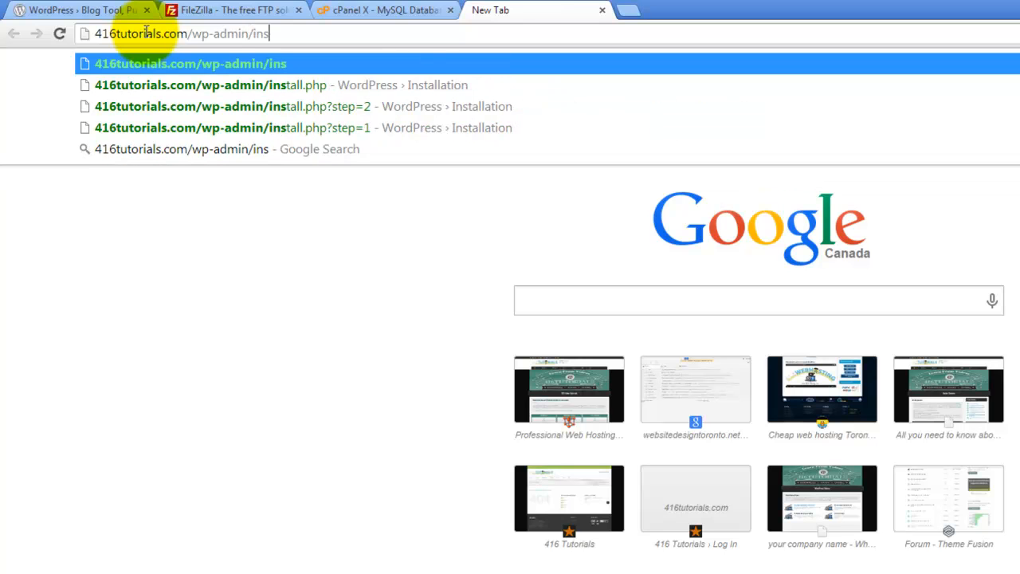
{"action": "type", "text": "tall.pho"}
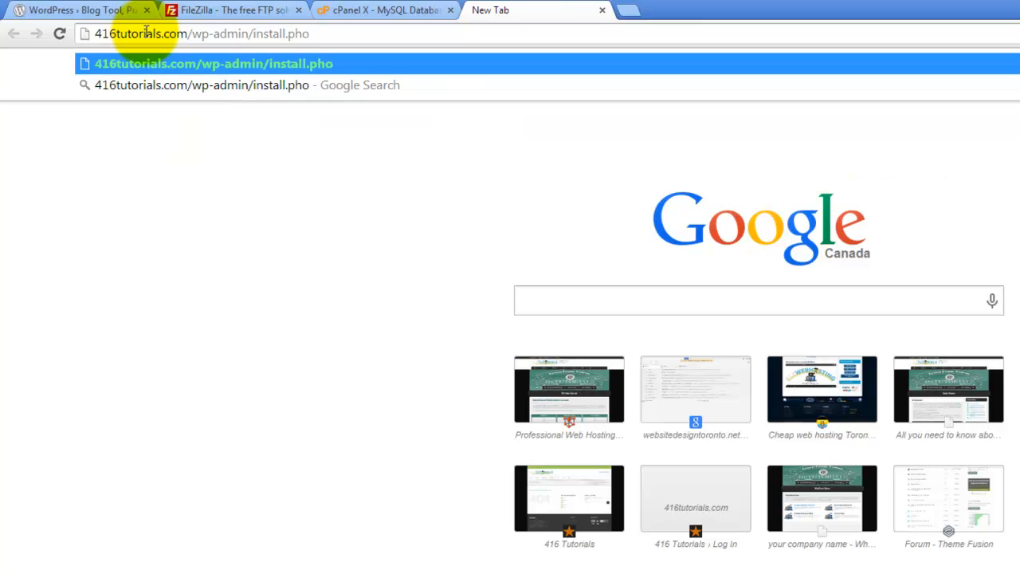
{"action": "key", "text": "BackSpace"}
{"action": "type", "text": "p"}
{"action": "key", "text": "Return"}
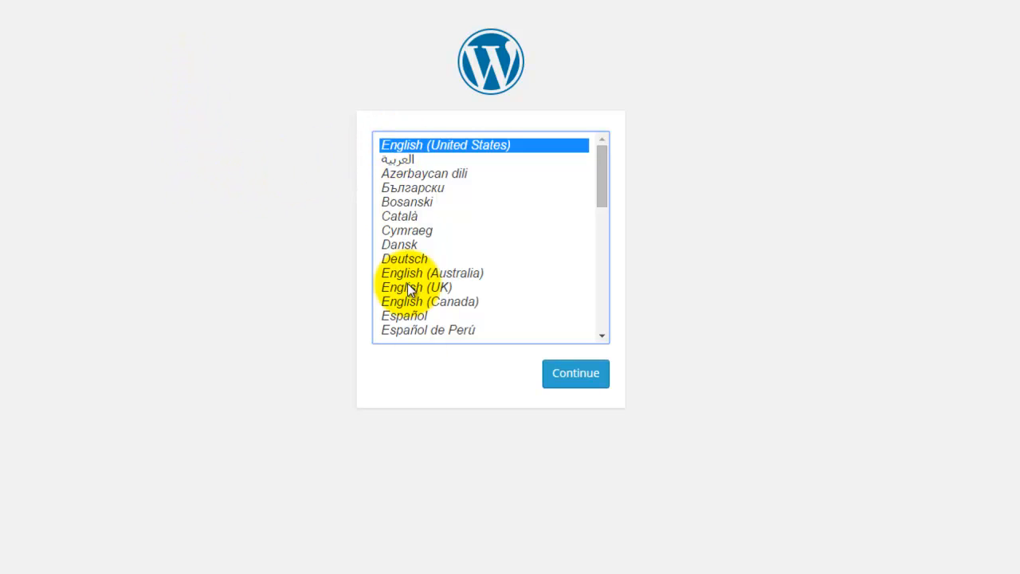
- Continue the installation in English (United States) and set the site title to 416TutoDemo
{"action": "left_click", "coordinate": [568, 381]}
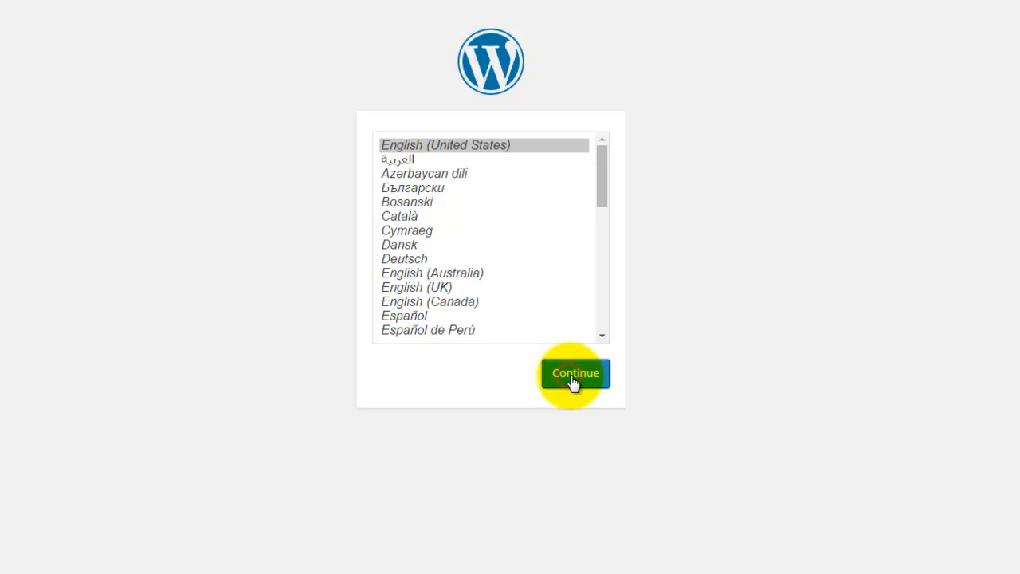
{"action": "scroll", "coordinate": [250, 287], "scroll_direction": "down", "scroll_amount": 1}
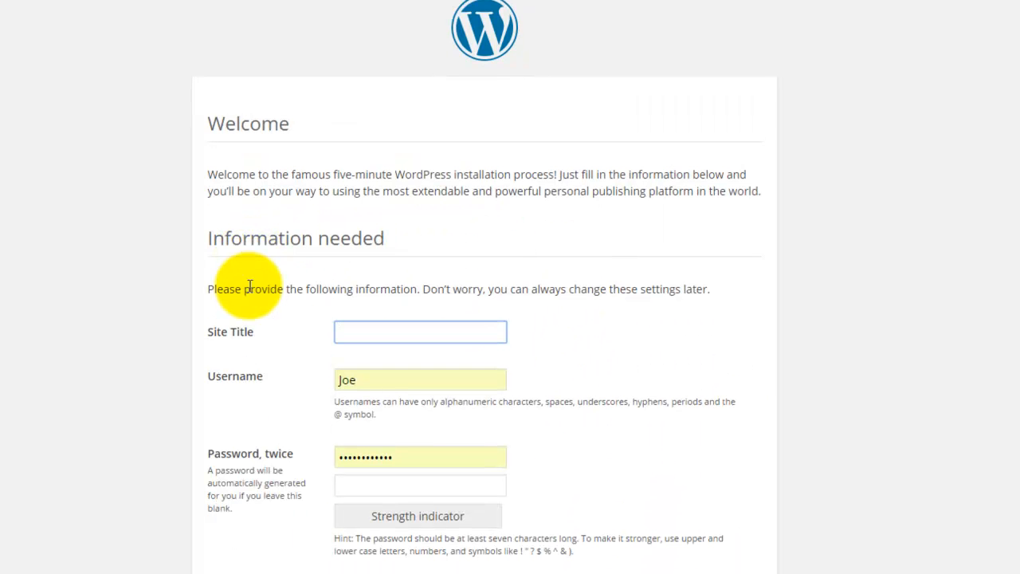
{"action": "type", "text": "416"}
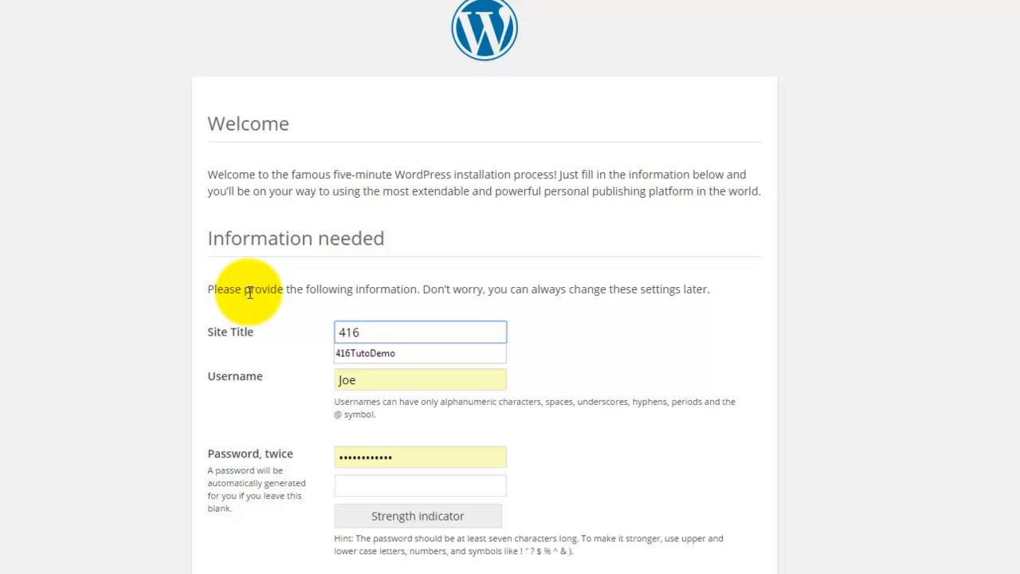
{"action": "left_click", "coordinate": [346, 354]}
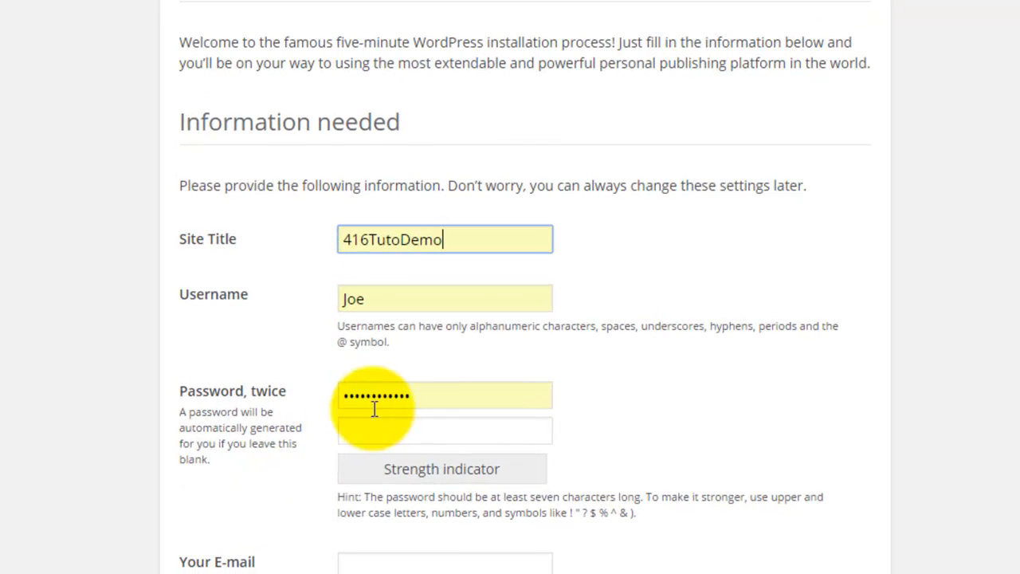
- Clear the prefilled password and fill in the administrator's e-mail with the address copied from the Word notes
{"action": "left_click_drag", "start_coordinate": [422, 395], "coordinate": [319, 389]}
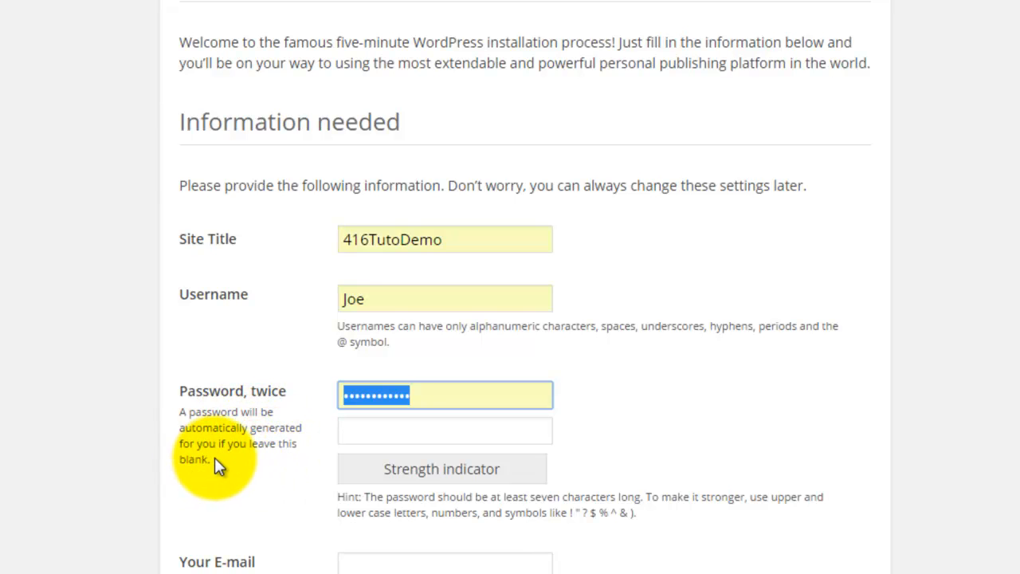
{"action": "key", "text": "BackSpace"}
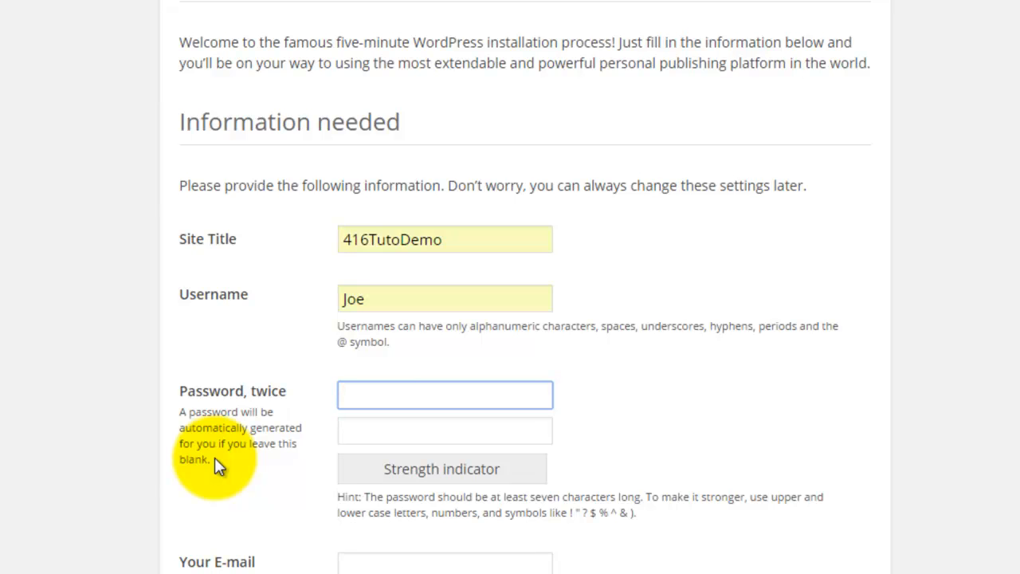
{"action": "left_click", "coordinate": [360, 567]}
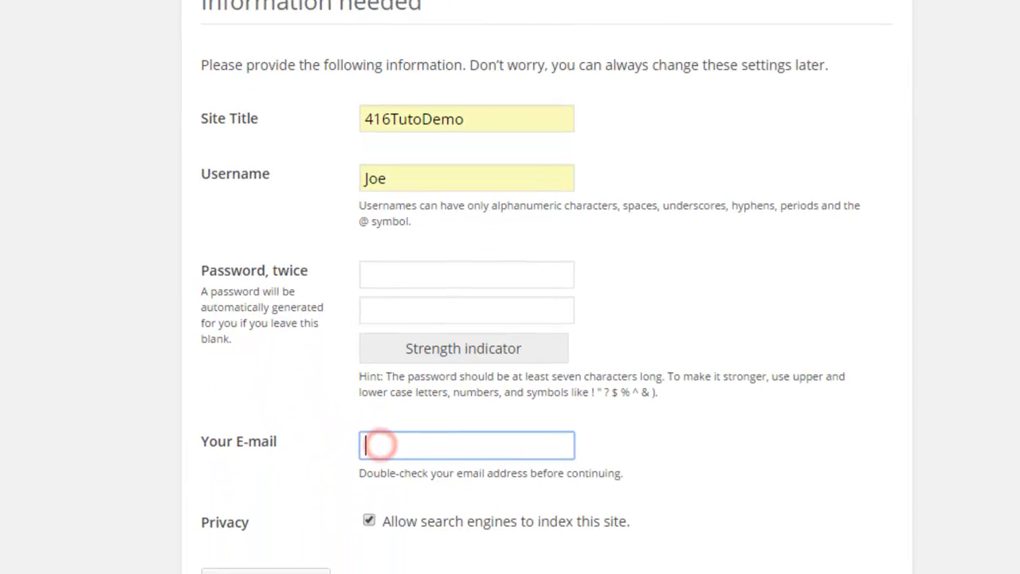
{"action": "key", "text": "alt+Tab"}
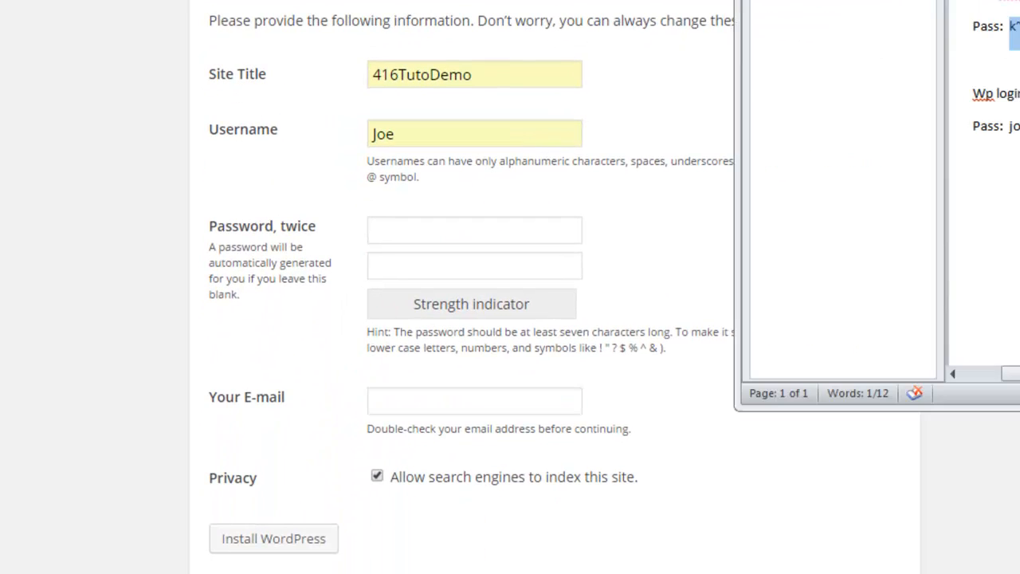
{"action": "double_click", "coordinate": [1011, 128]}
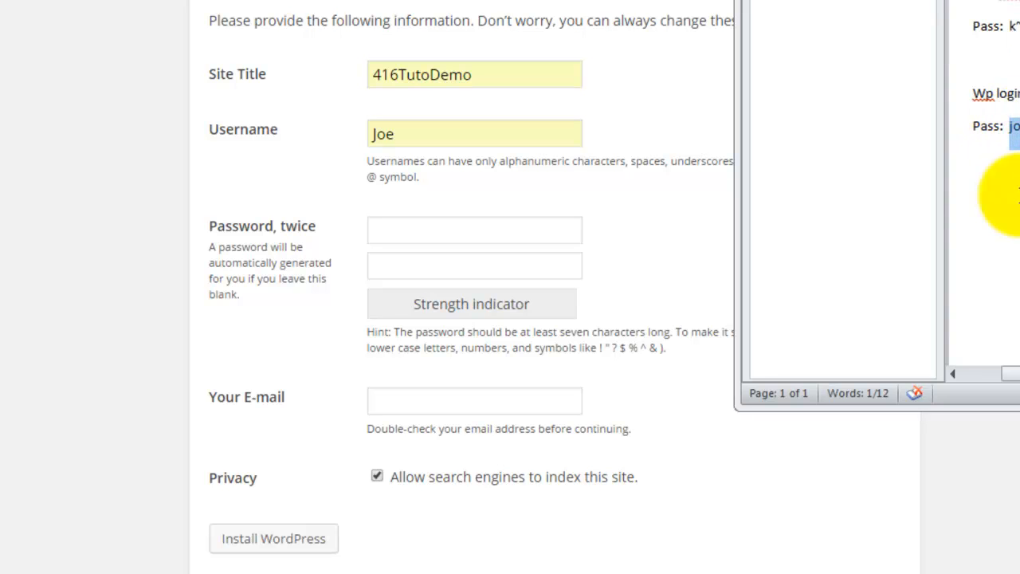
{"action": "left_click", "coordinate": [380, 398]}
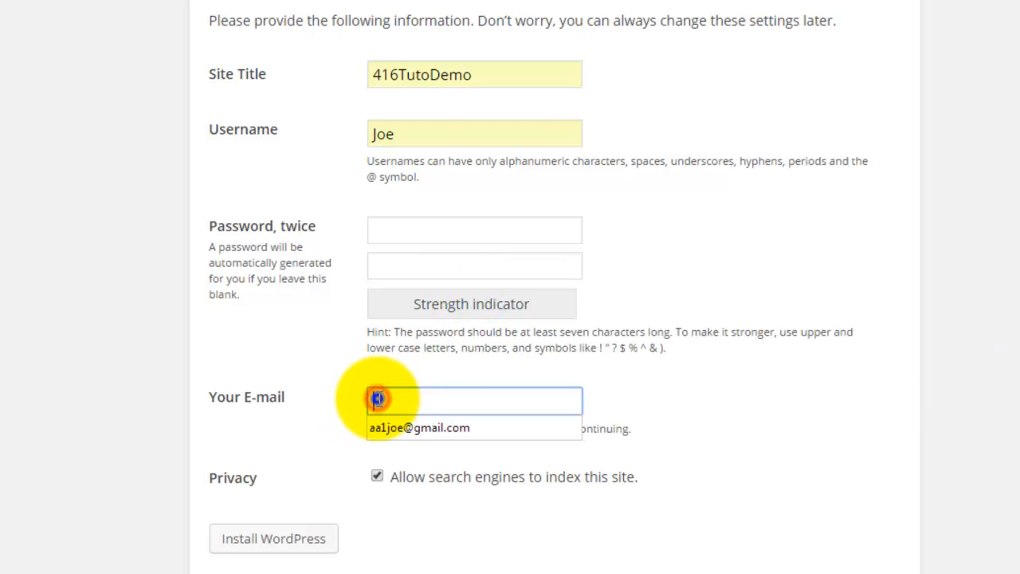
{"action": "right_click", "coordinate": [378, 398]}
{"action": "left_click", "coordinate": [427, 216]}
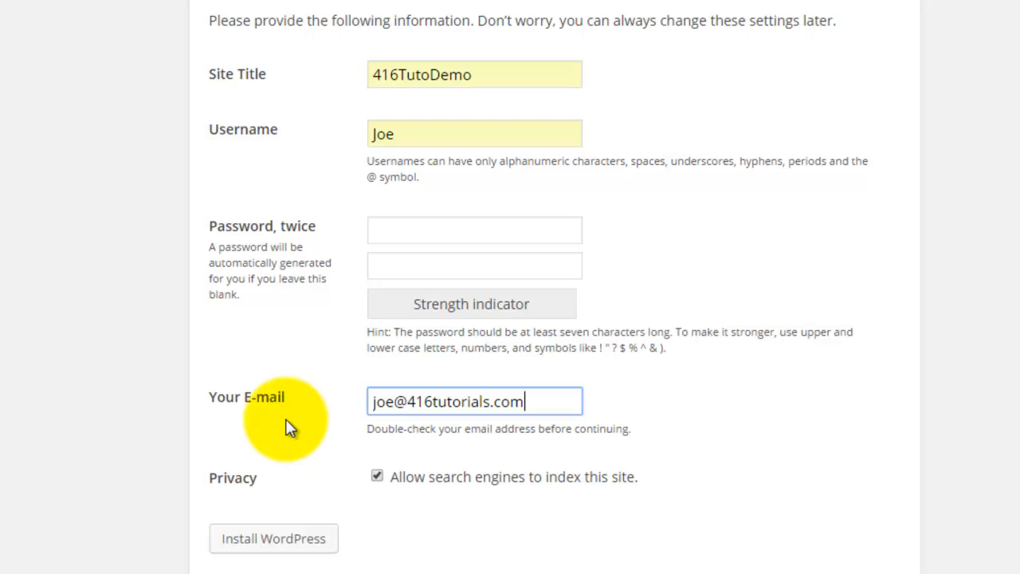
- Install WordPress and paste the generated admin password over the e-mail address on the Word notes' WordPress login Pass line
{"action": "left_click", "coordinate": [269, 542]}
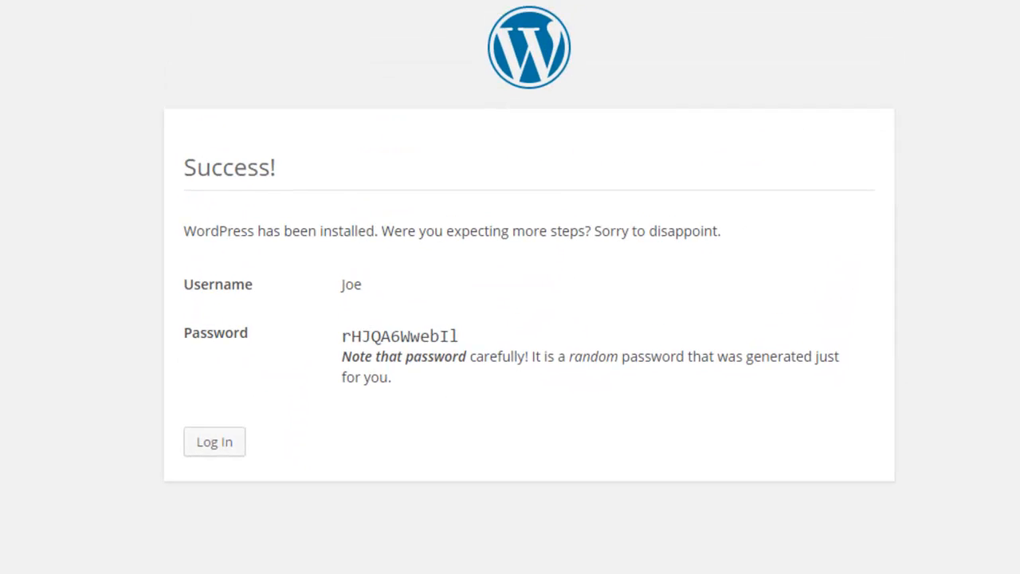
{"action": "left_click_drag", "start_coordinate": [342, 336], "coordinate": [462, 337]}
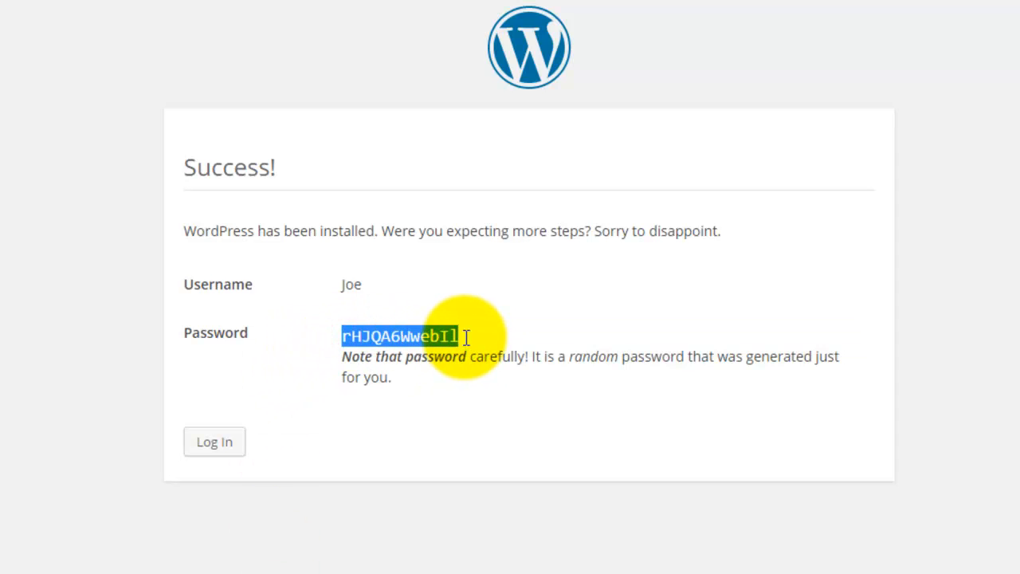
{"action": "right_click", "coordinate": [399, 337]}
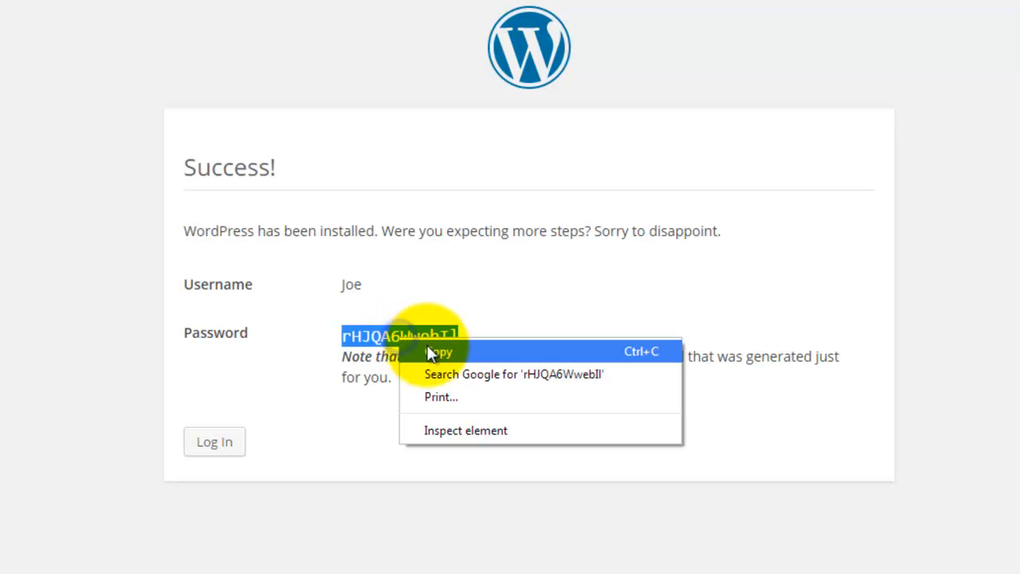
{"action": "left_click", "coordinate": [433, 350]}
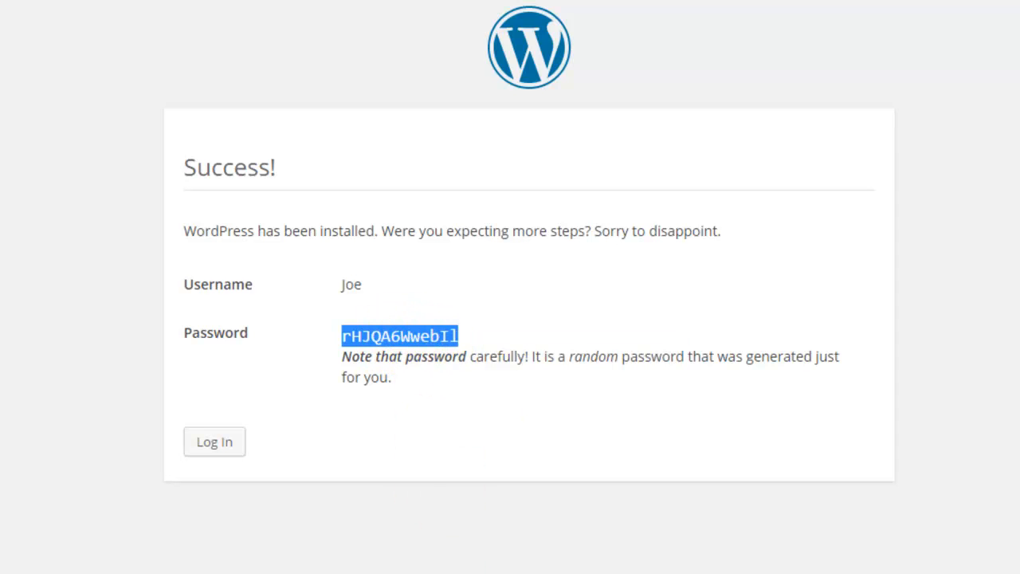
{"action": "key", "text": "alt+Tab"}
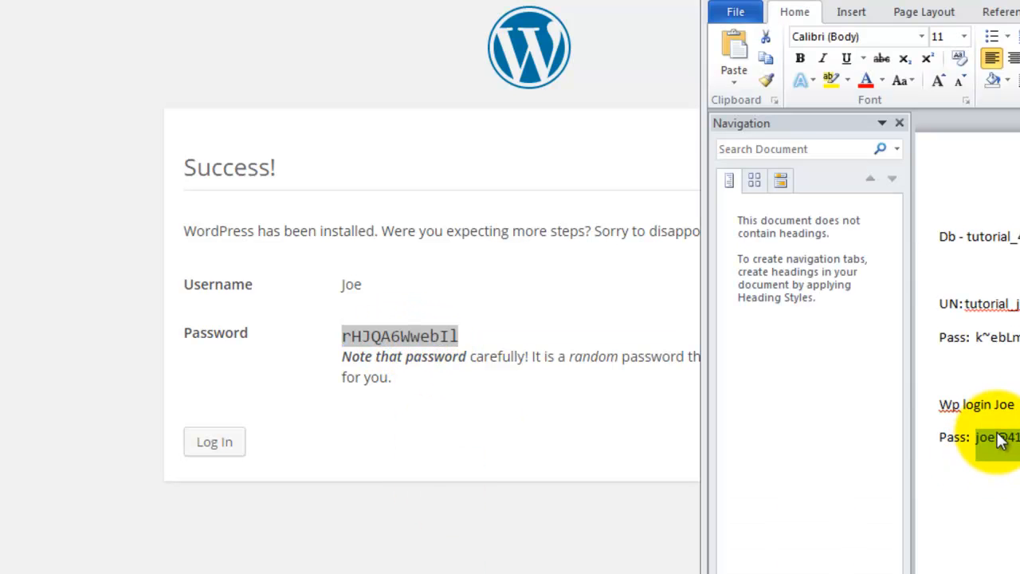
{"action": "right_click", "coordinate": [993, 438]}
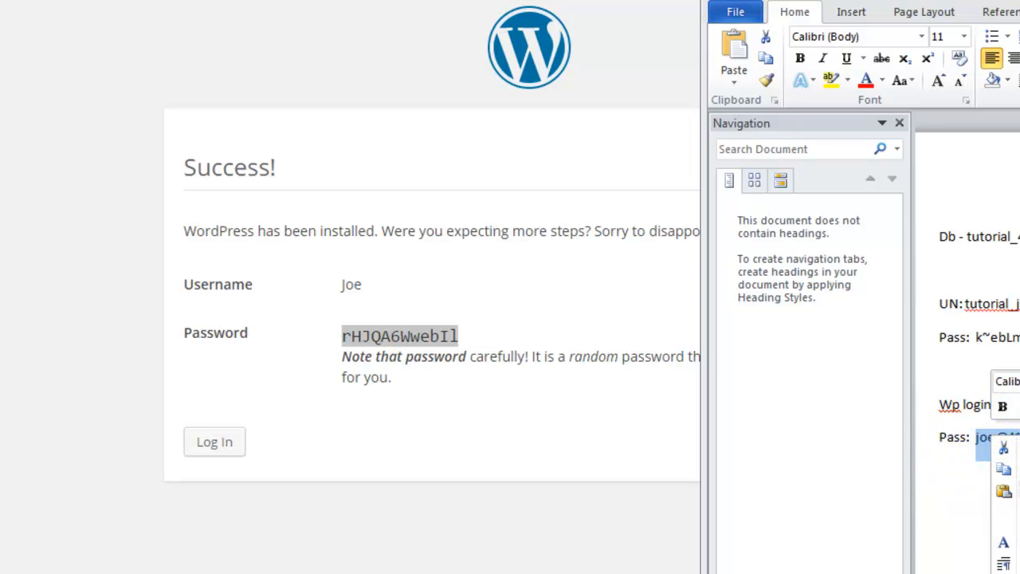
{"action": "left_click", "coordinate": [1004, 491]}
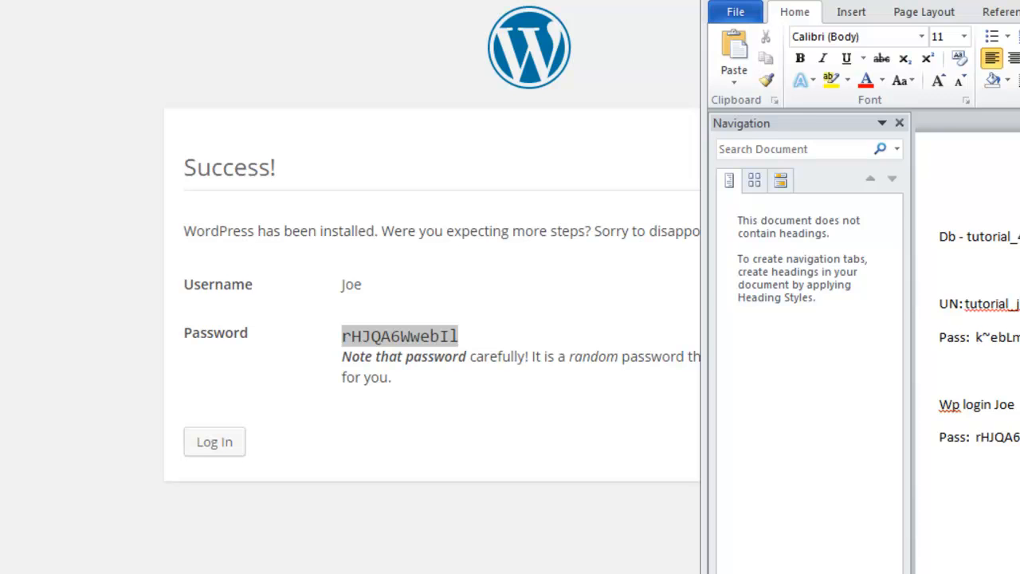
- Return to Chrome, open the WordPress login page and replace the prefilled password with the generated account password
{"action": "key", "text": "alt+Tab"}
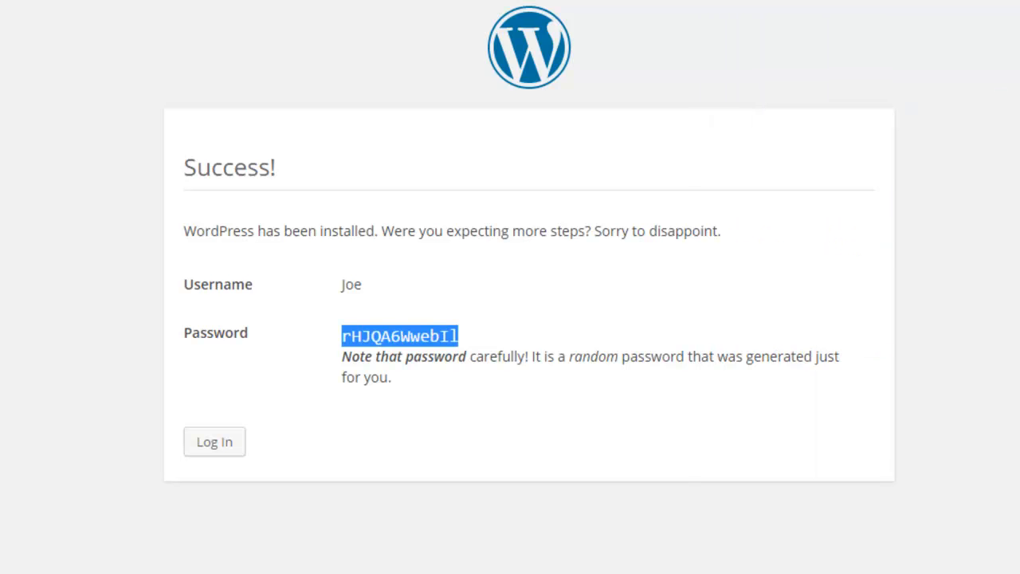
{"action": "left_click", "coordinate": [217, 440]}
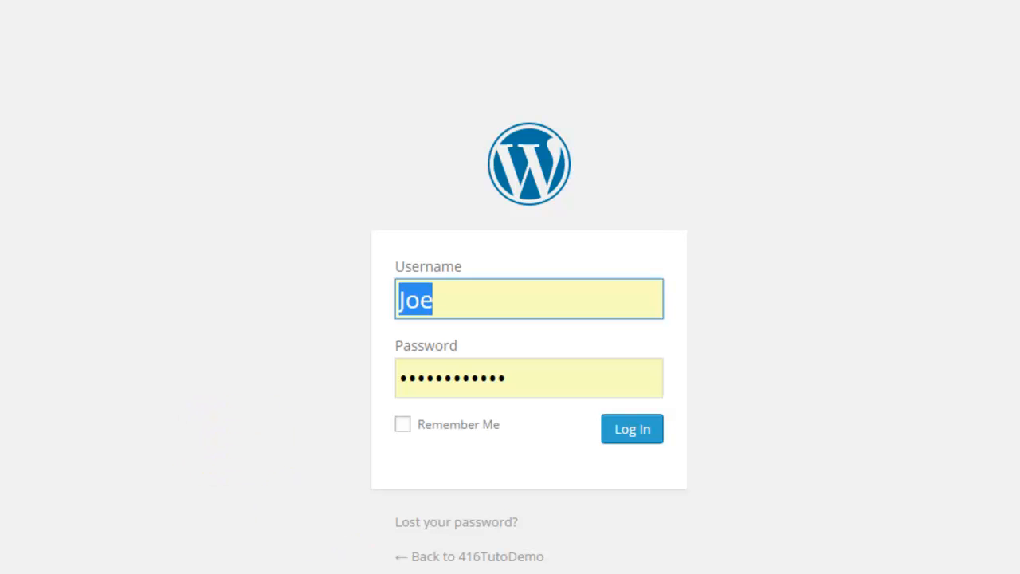
{"action": "left_click", "coordinate": [376, 564]}
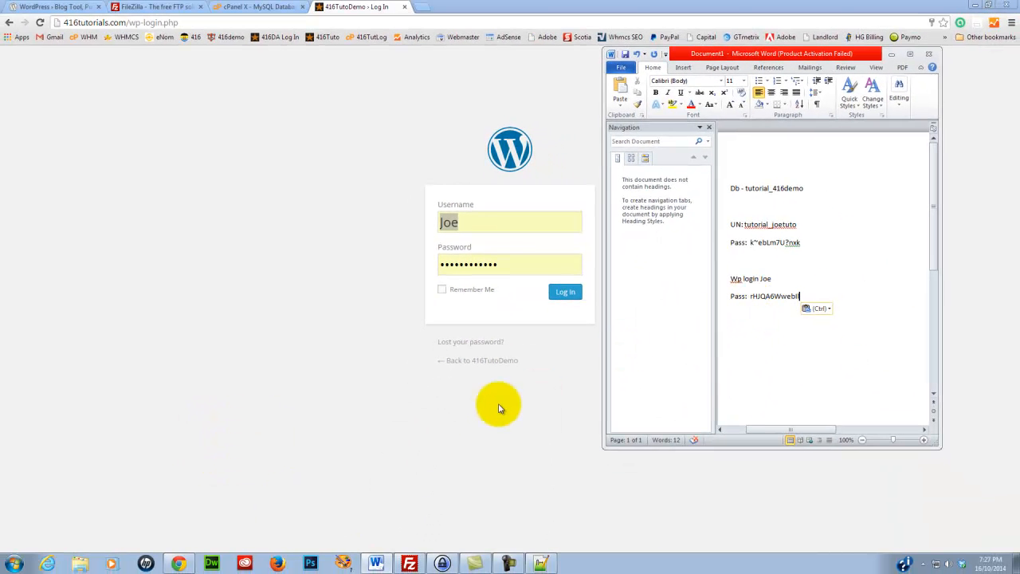
{"action": "left_click_drag", "start_coordinate": [515, 264], "coordinate": [417, 257]}
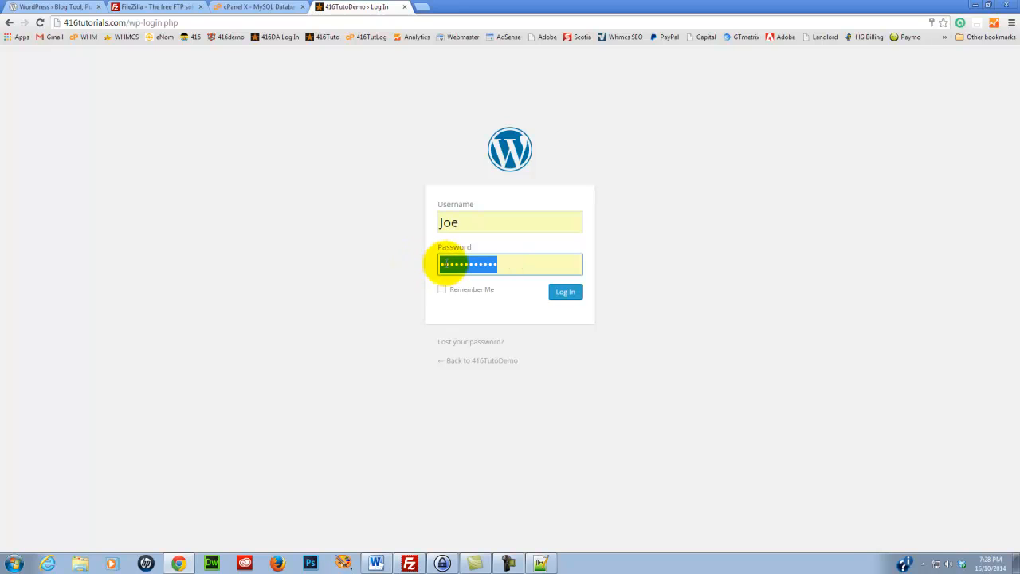
{"action": "right_click", "coordinate": [450, 264]}
{"action": "left_click", "coordinate": [476, 327]}
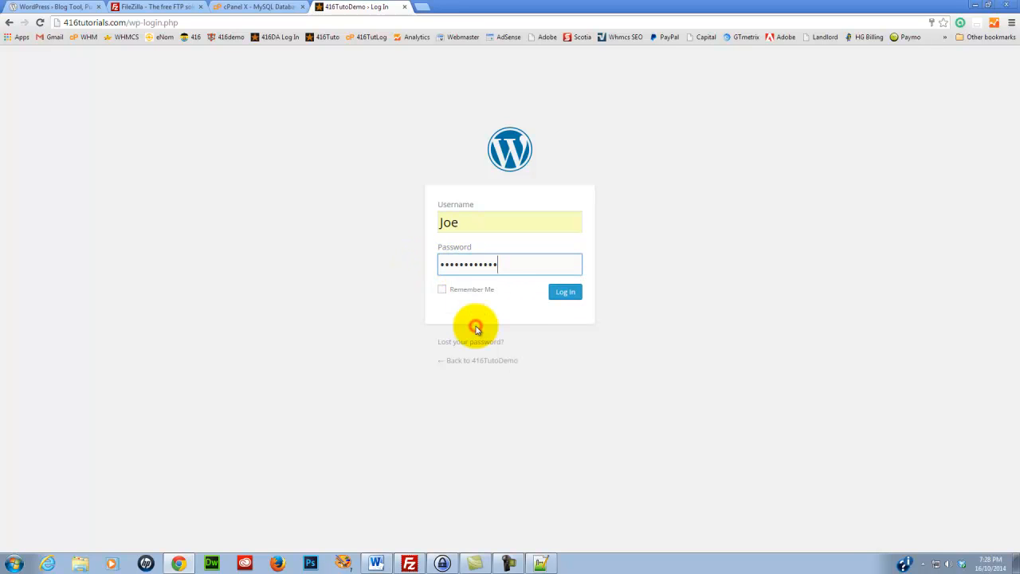
- Log in to WordPress with Remember Me enabled and visit the 416TutoDemo site from the dashboard
{"action": "left_click", "coordinate": [442, 289]}
{"action": "left_click", "coordinate": [562, 293]}
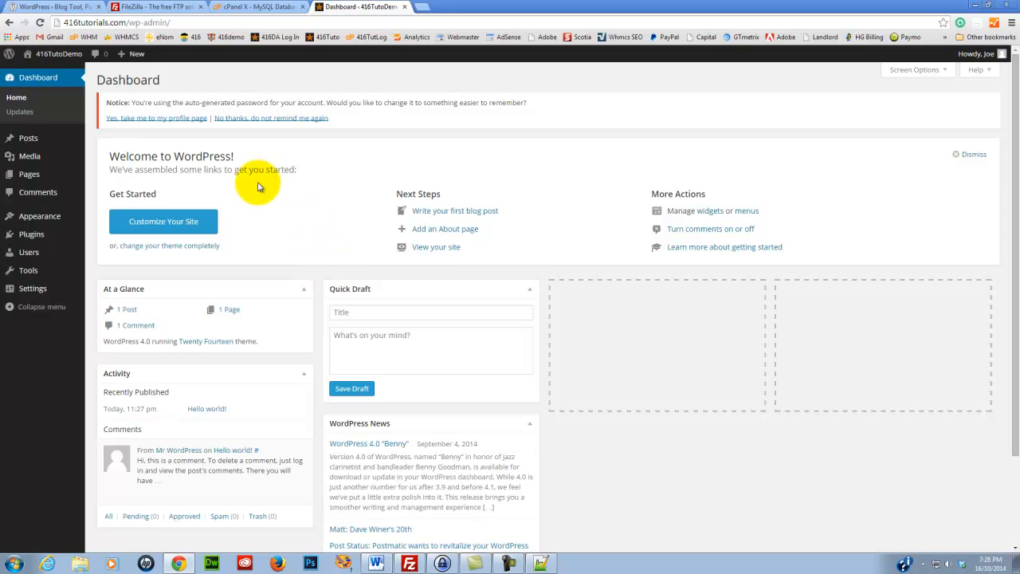
{"action": "mouse_move", "coordinate": [49, 53]}
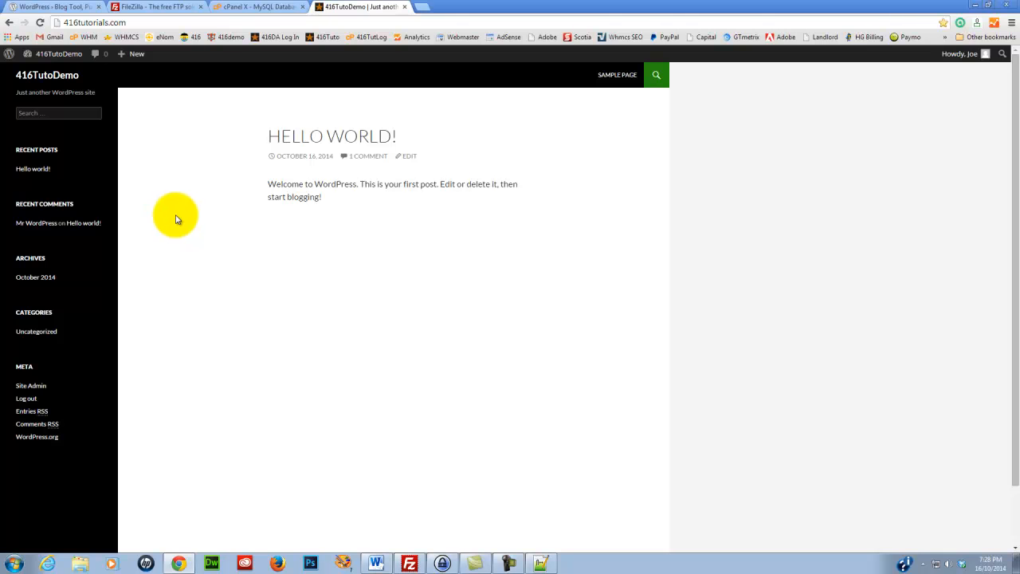
- Switch to FileZilla and delete all WordPress folders and files from wp-admin through xmlrpc.php in the remote public_html directory
{"action": "left_click", "coordinate": [168, 10]}
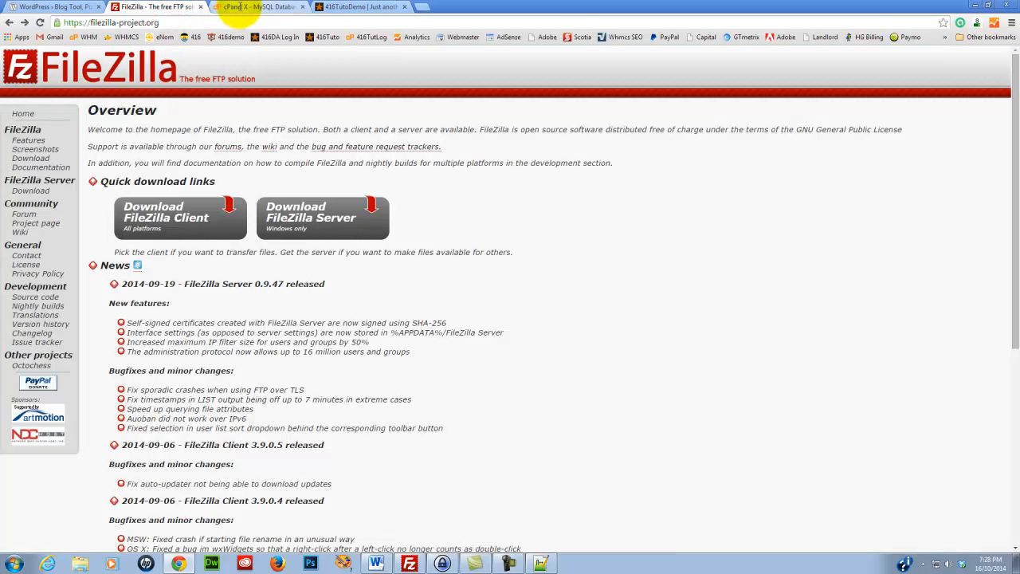
{"action": "left_click", "coordinate": [408, 564]}
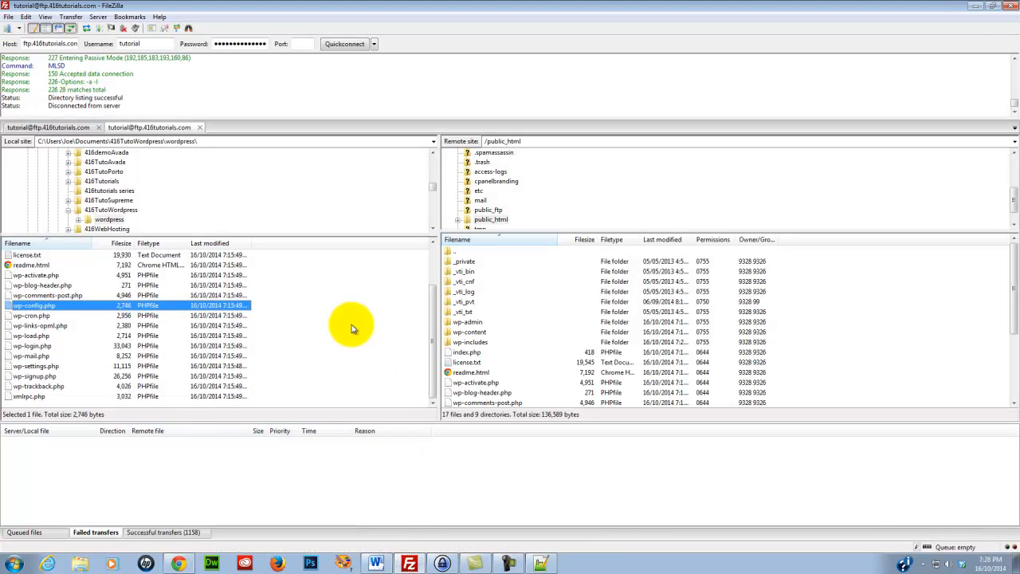
{"action": "left_click_drag", "start_coordinate": [1010, 269], "coordinate": [1013, 307]}
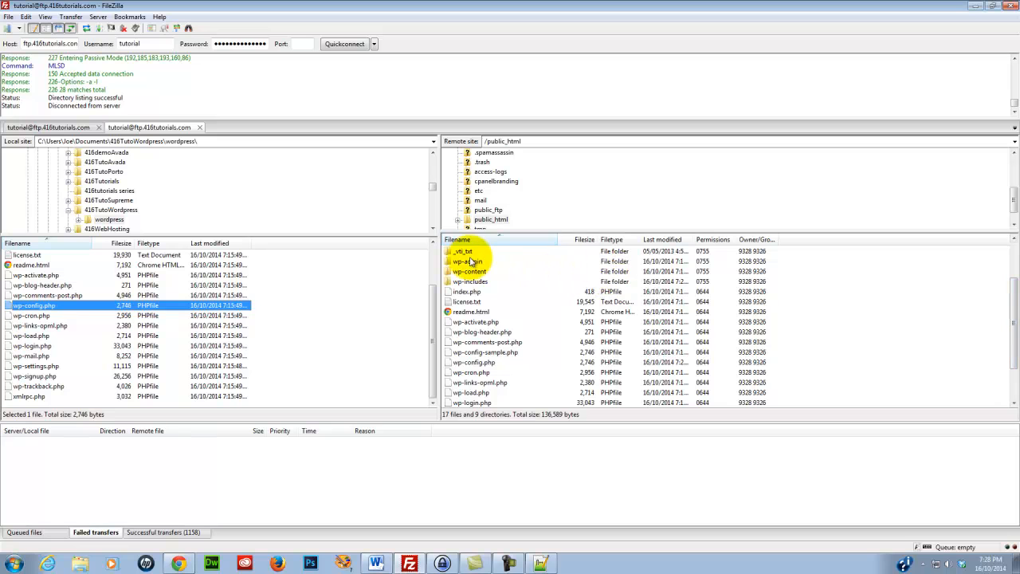
{"action": "left_click", "coordinate": [469, 263]}
{"action": "scroll", "coordinate": [464, 292], "scroll_direction": "up", "scroll_amount": 2}
{"action": "scroll", "coordinate": [464, 293], "scroll_direction": "down", "scroll_amount": 2}
{"action": "scroll", "coordinate": [463, 295], "scroll_direction": "down", "scroll_amount": 2}
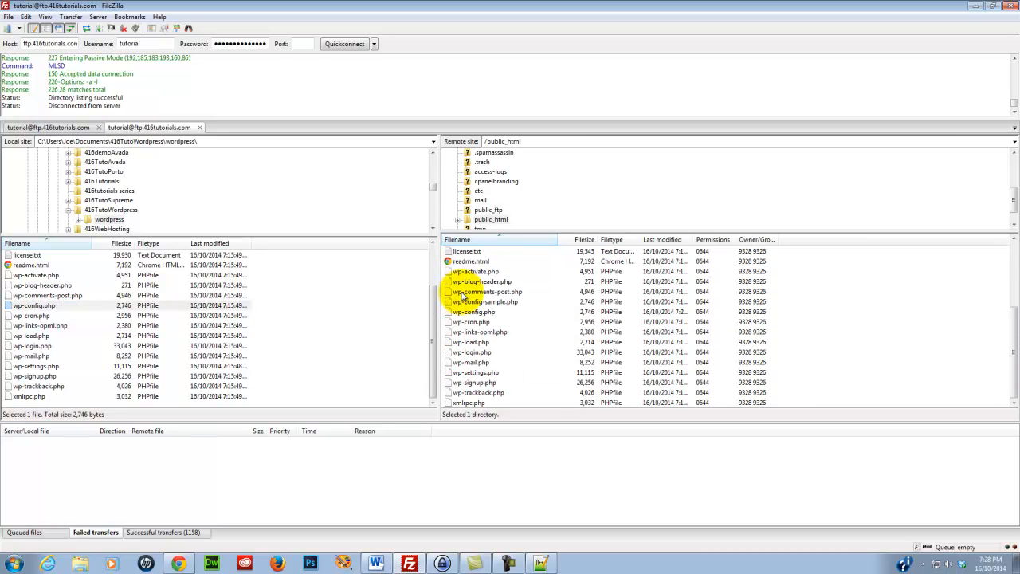
{"action": "left_click", "coordinate": [469, 403], "text": "shift"}
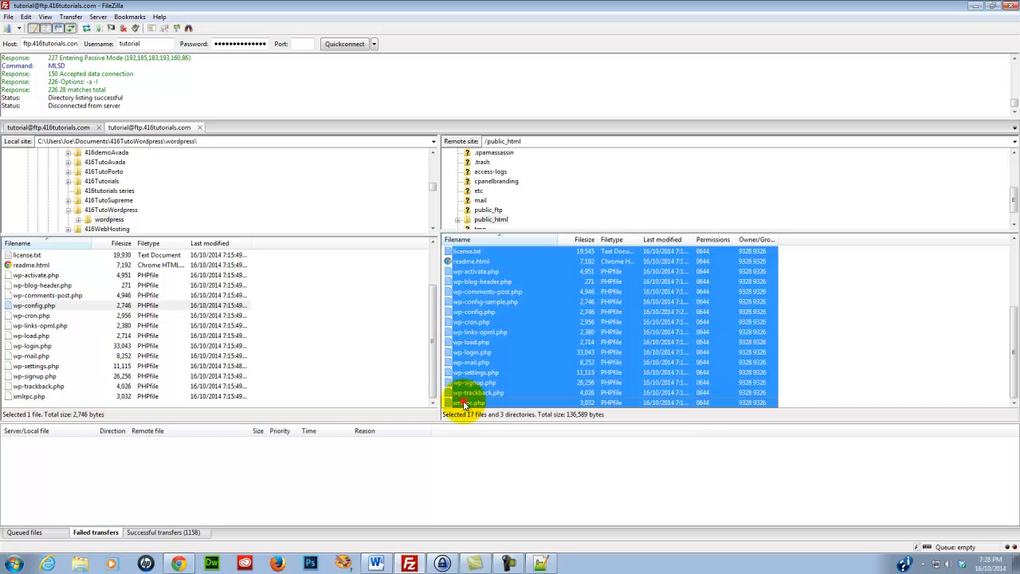
{"action": "scroll", "coordinate": [482, 333], "scroll_direction": "up", "scroll_amount": 2}
{"action": "scroll", "coordinate": [483, 333], "scroll_direction": "down", "scroll_amount": 2}
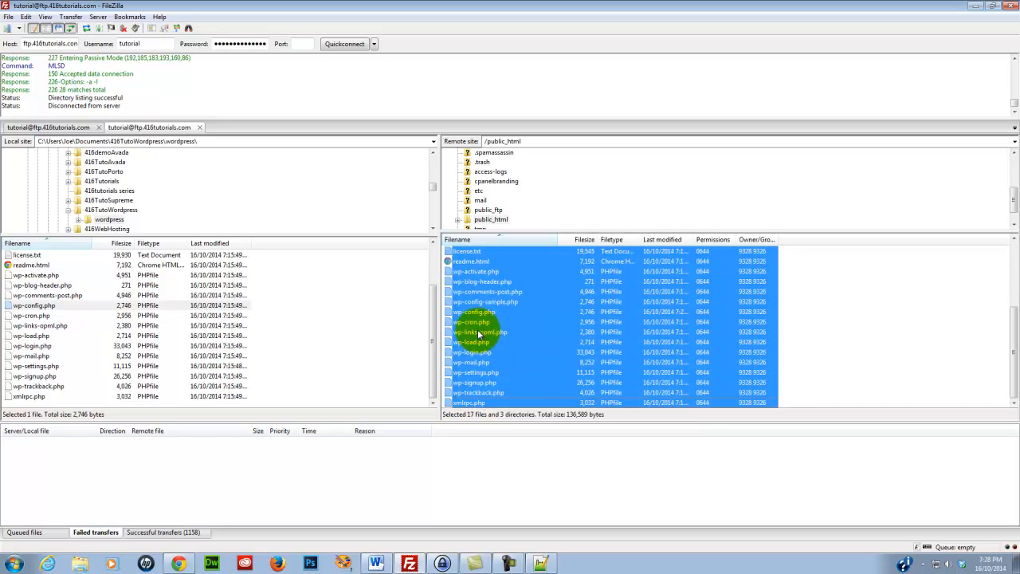
{"action": "right_click", "coordinate": [478, 333]}
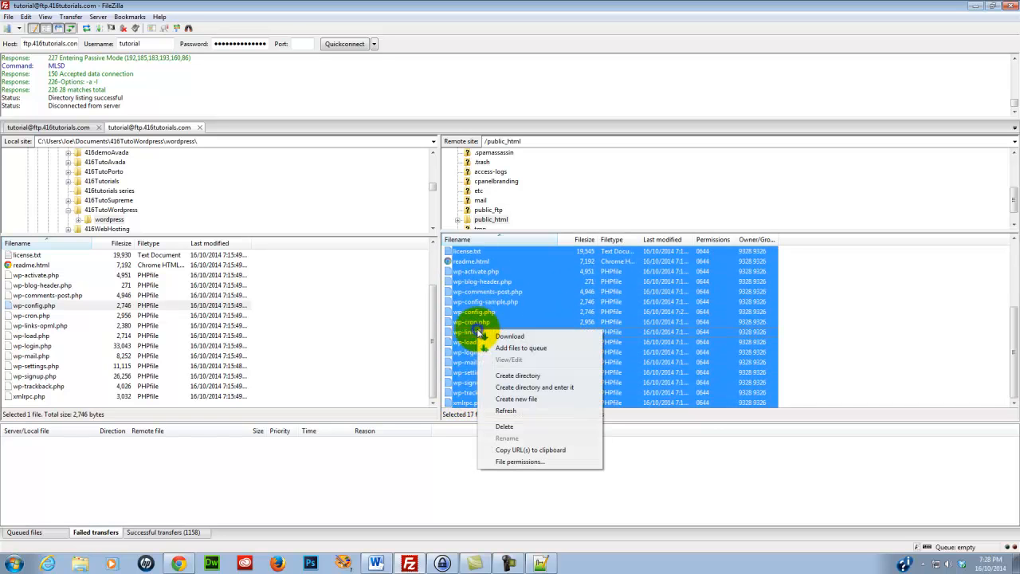
{"action": "left_click", "coordinate": [504, 429]}
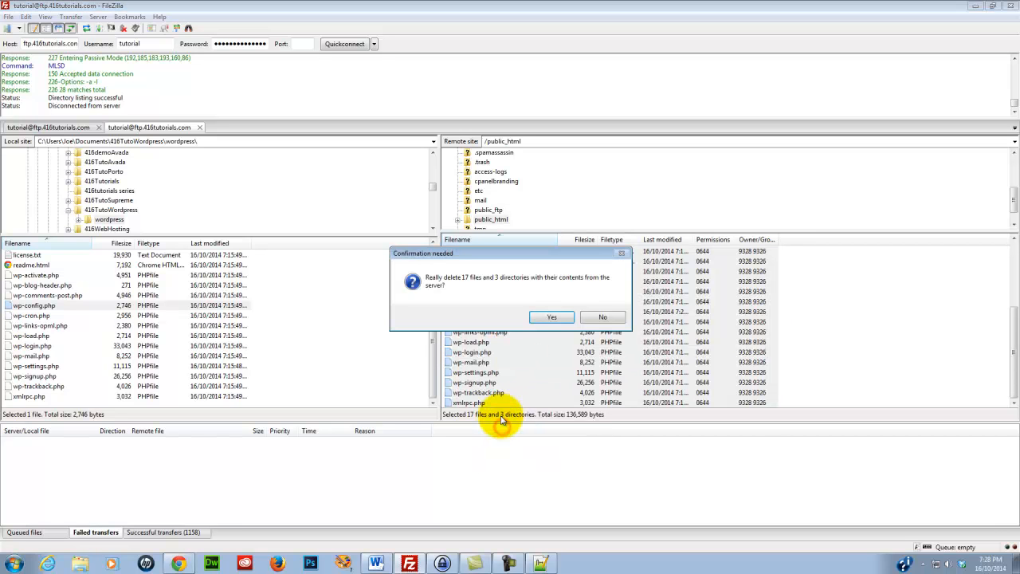
{"action": "left_click", "coordinate": [545, 319]}
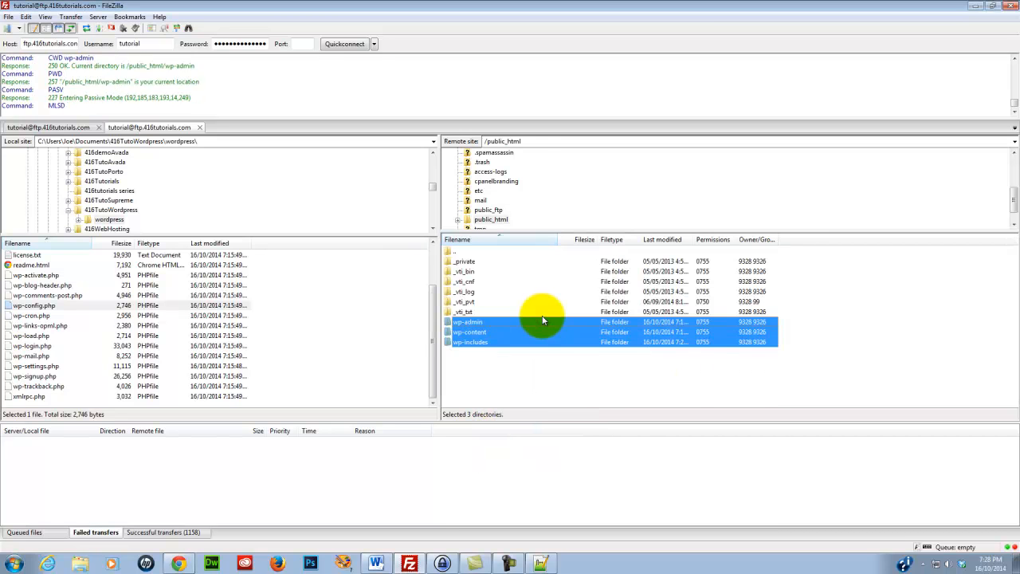